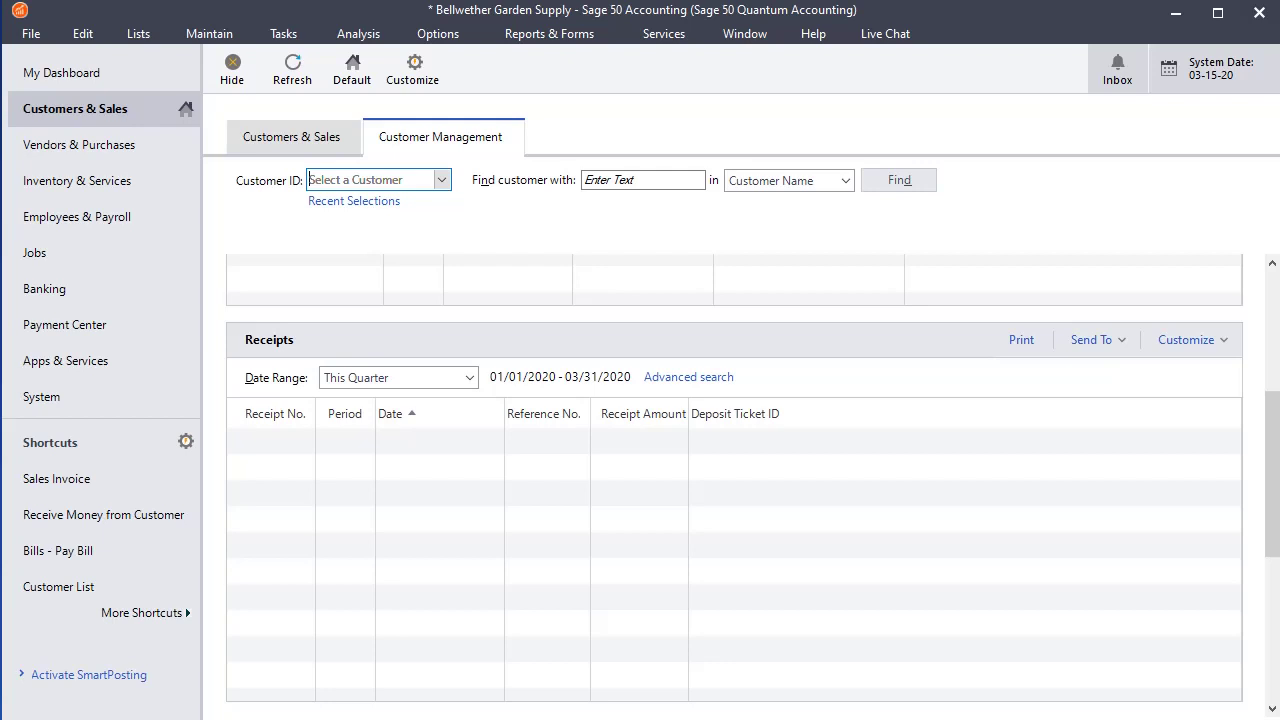
Start a customer receipt for Archer Scapes and Ponds and mark the invoice due Apr 3, 2020 as paid
{"action": "left_click", "coordinate": [282, 34]}
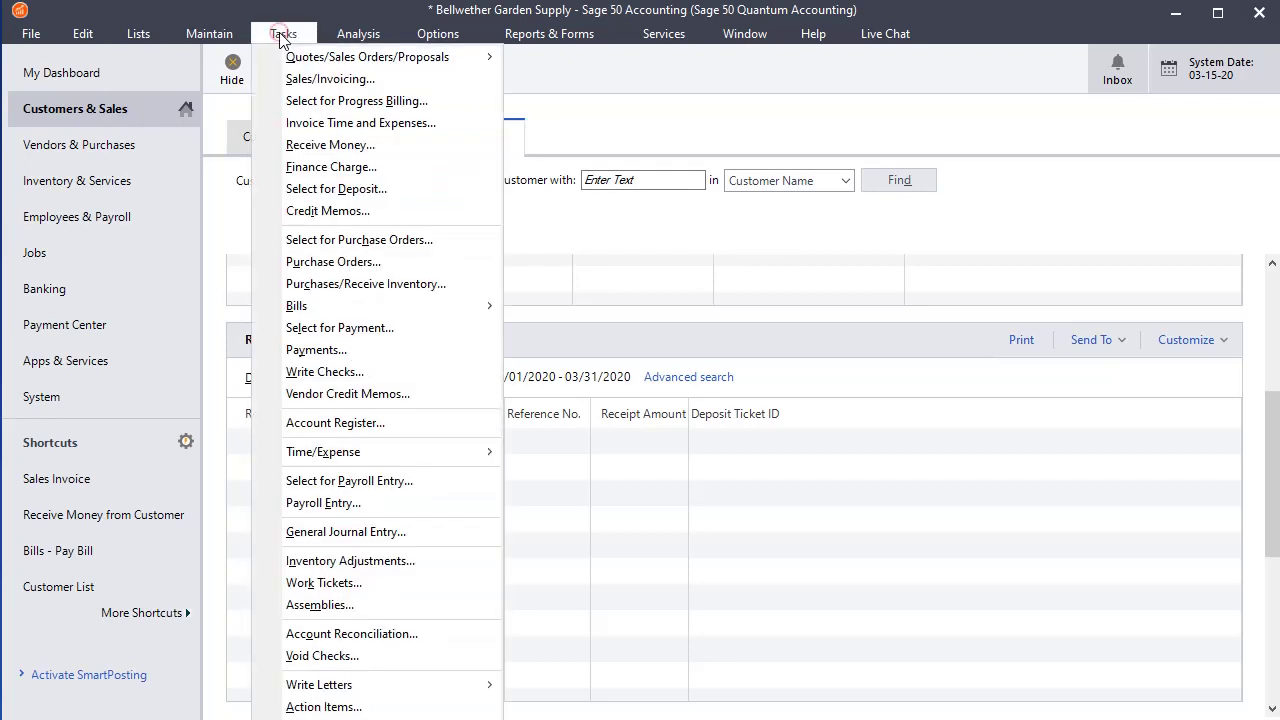
{"action": "left_click", "coordinate": [320, 145]}
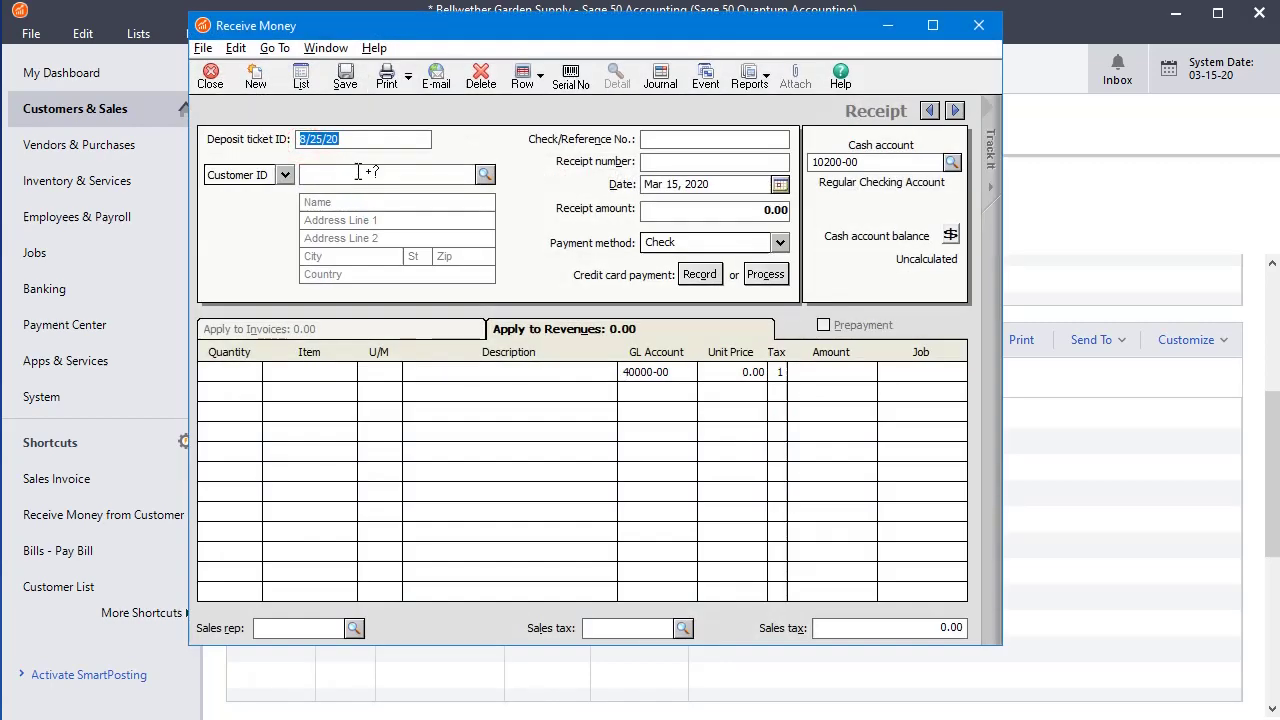
{"action": "double_click", "coordinate": [350, 175]}
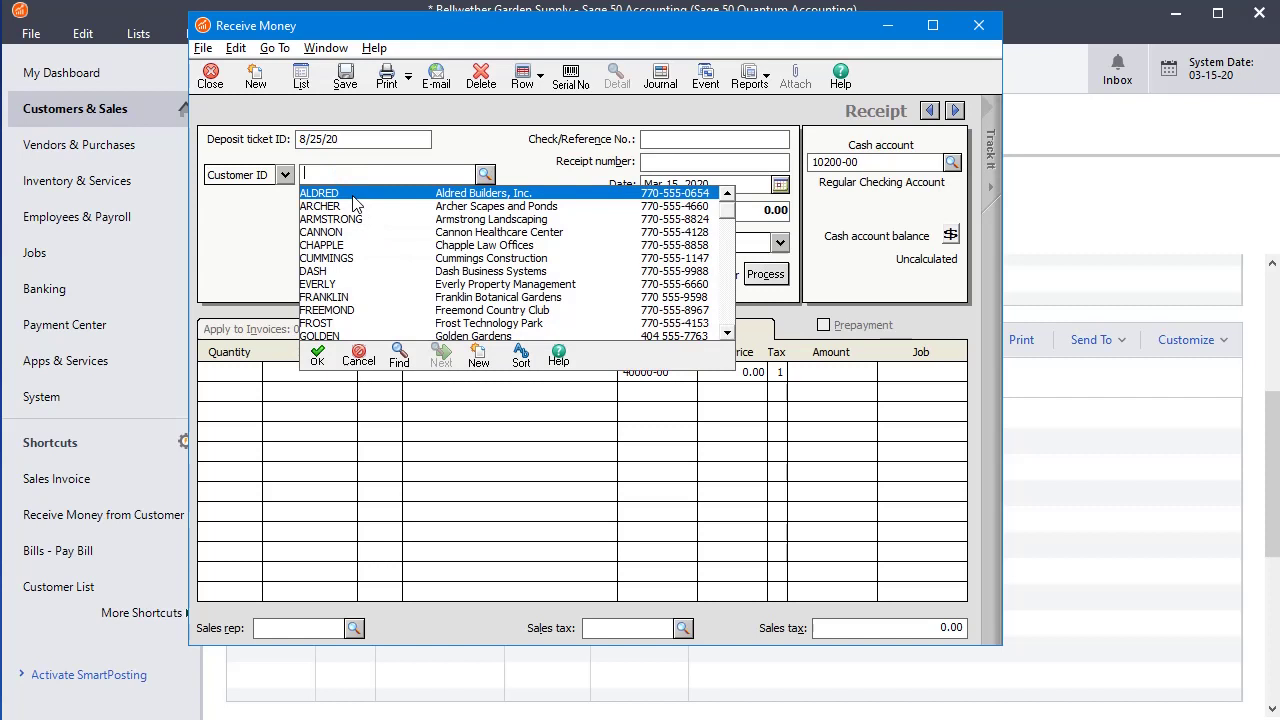
{"action": "left_click", "coordinate": [347, 208]}
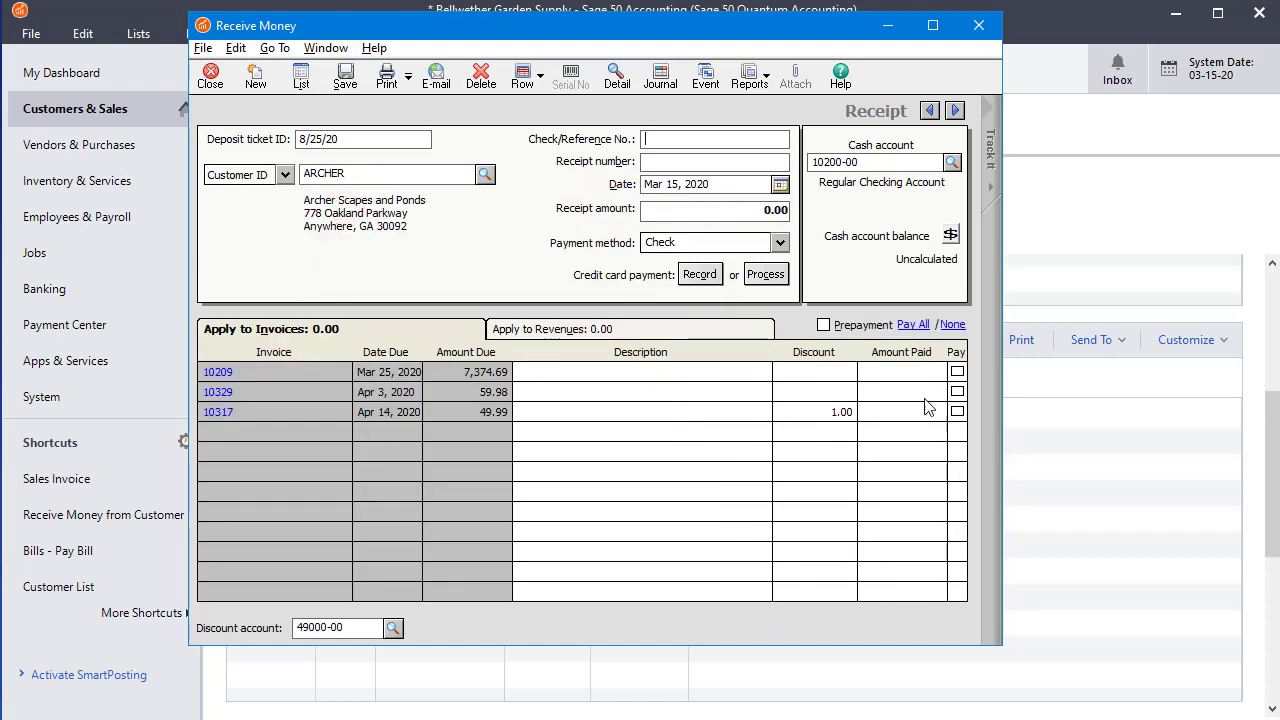
{"action": "left_click", "coordinate": [956, 393]}
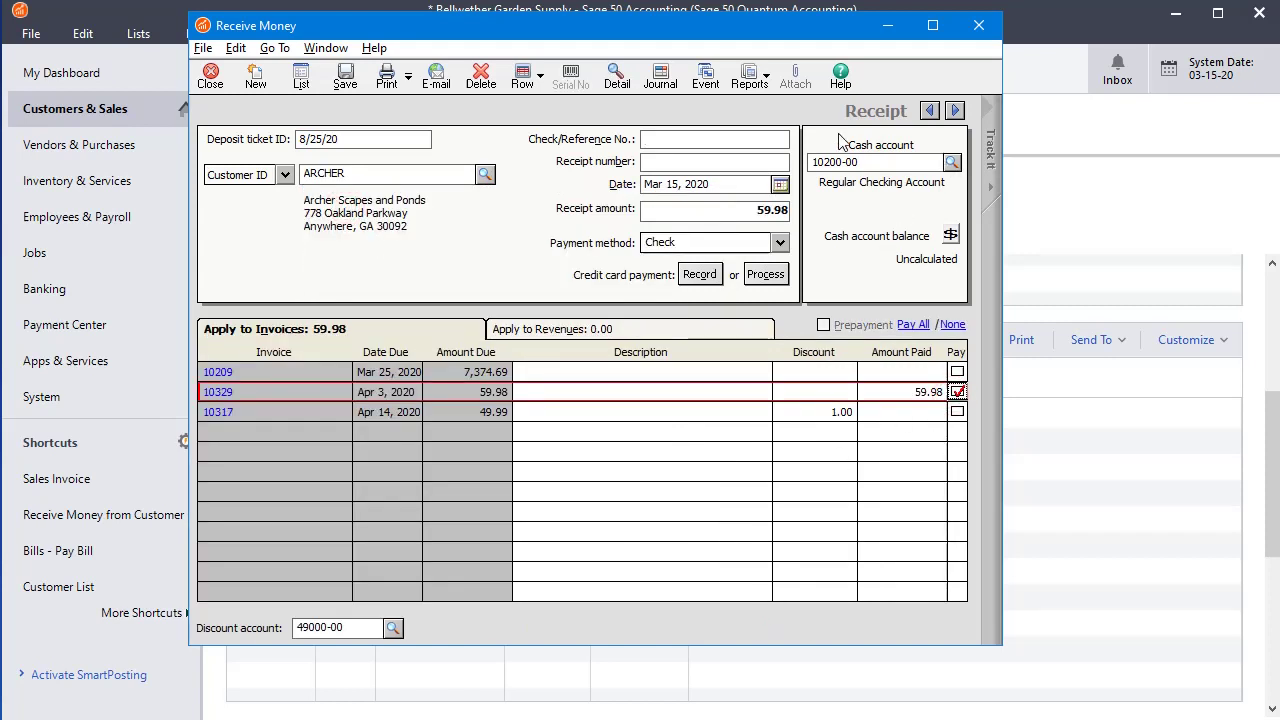
Complete and save the receipt with check/reference number 123 and Savings Account 10400-00 as the cash account
{"action": "left_click", "coordinate": [770, 139]}
{"action": "type", "text": "12"}
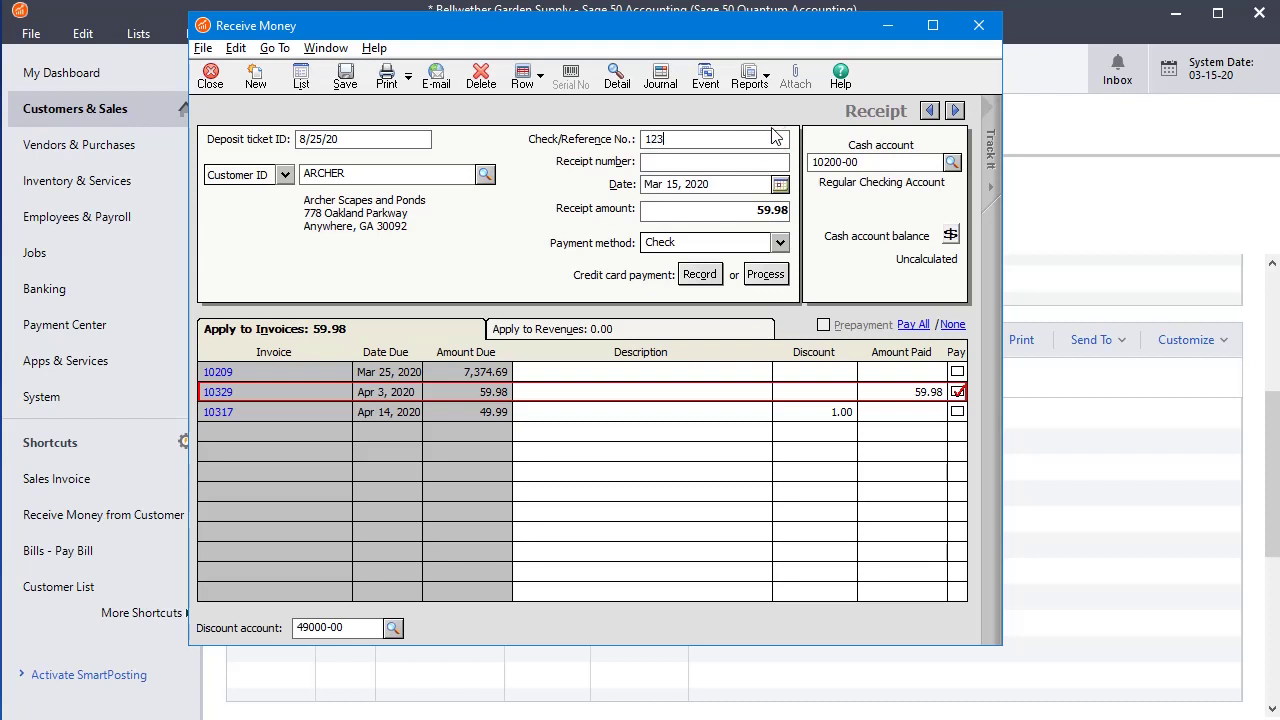
{"action": "type", "text": "3"}
{"action": "left_click", "coordinate": [951, 162]}
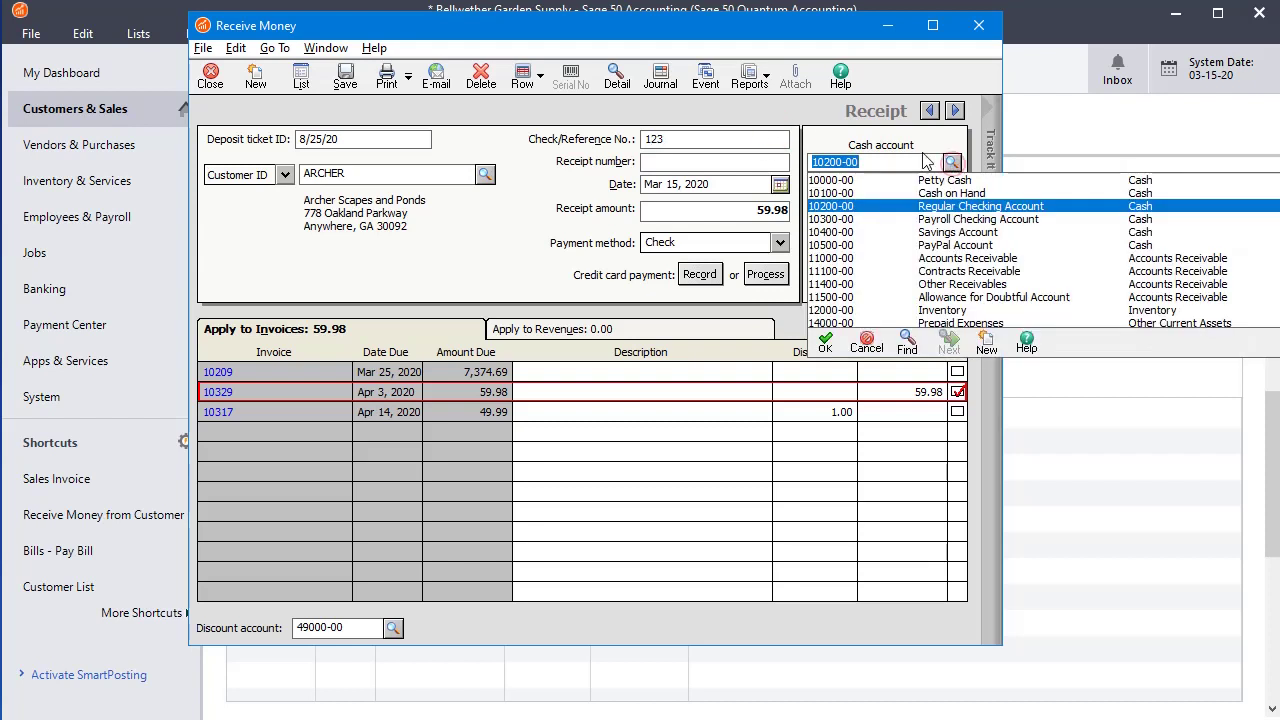
{"action": "left_click", "coordinate": [836, 235]}
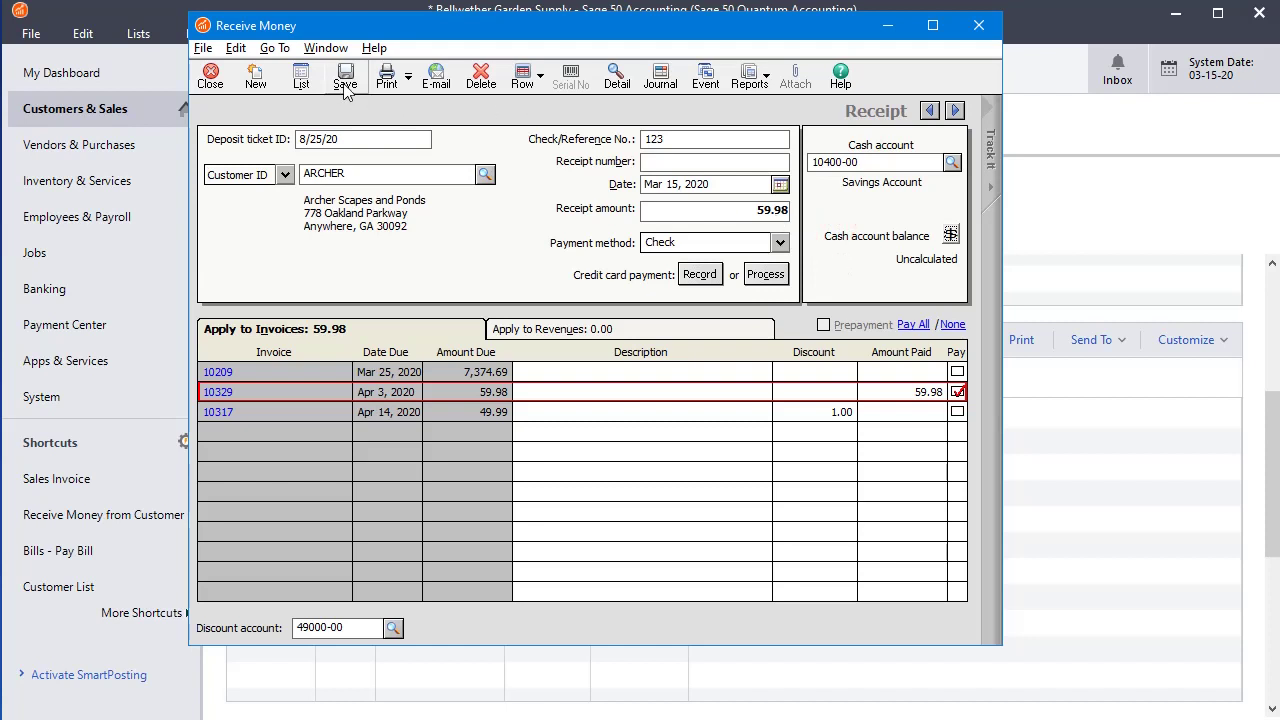
{"action": "left_click", "coordinate": [345, 78]}
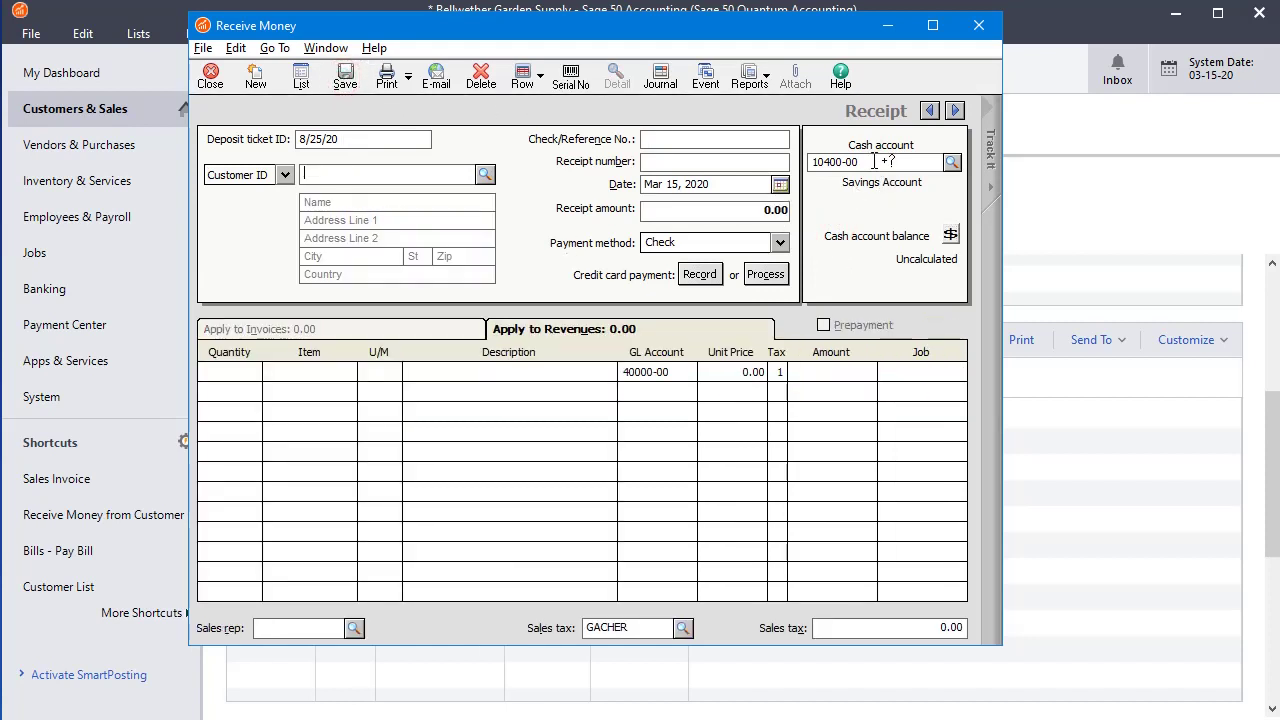
{"action": "left_click", "coordinate": [212, 77]}
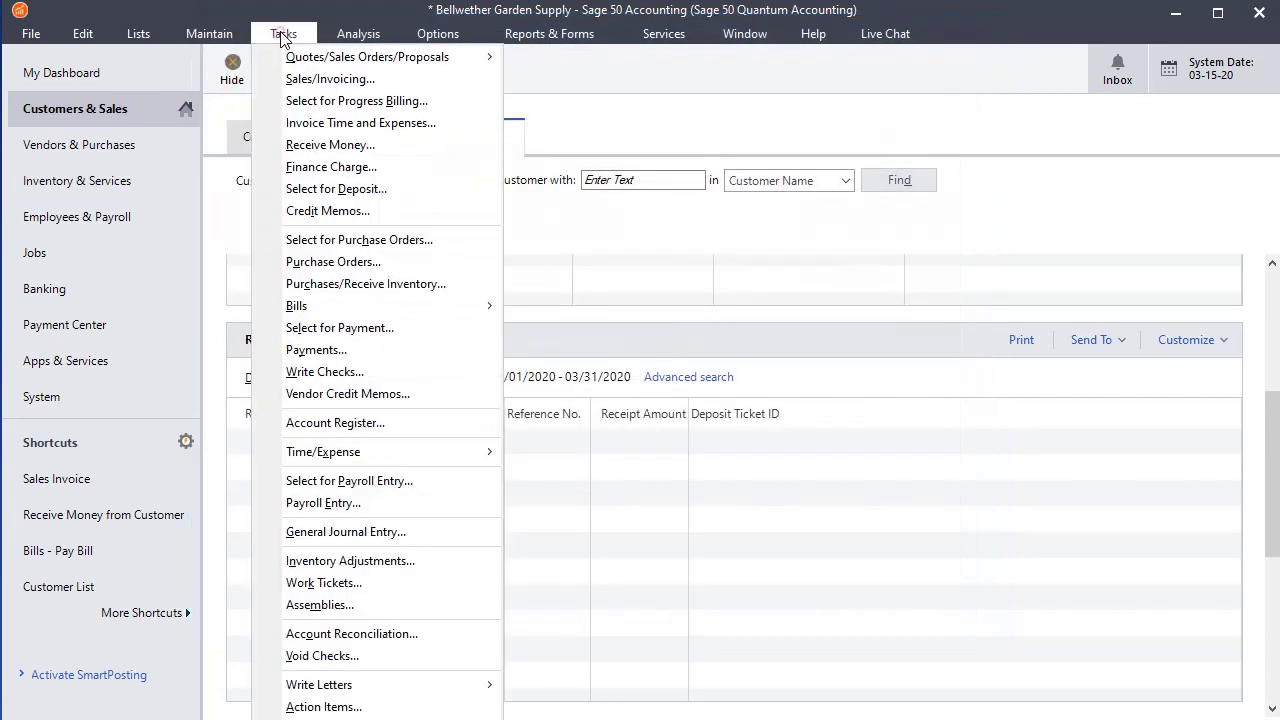
Open a new customer receipt and check which cash account it carries over
{"action": "left_click", "coordinate": [283, 34]}
{"action": "left_click", "coordinate": [300, 144]}
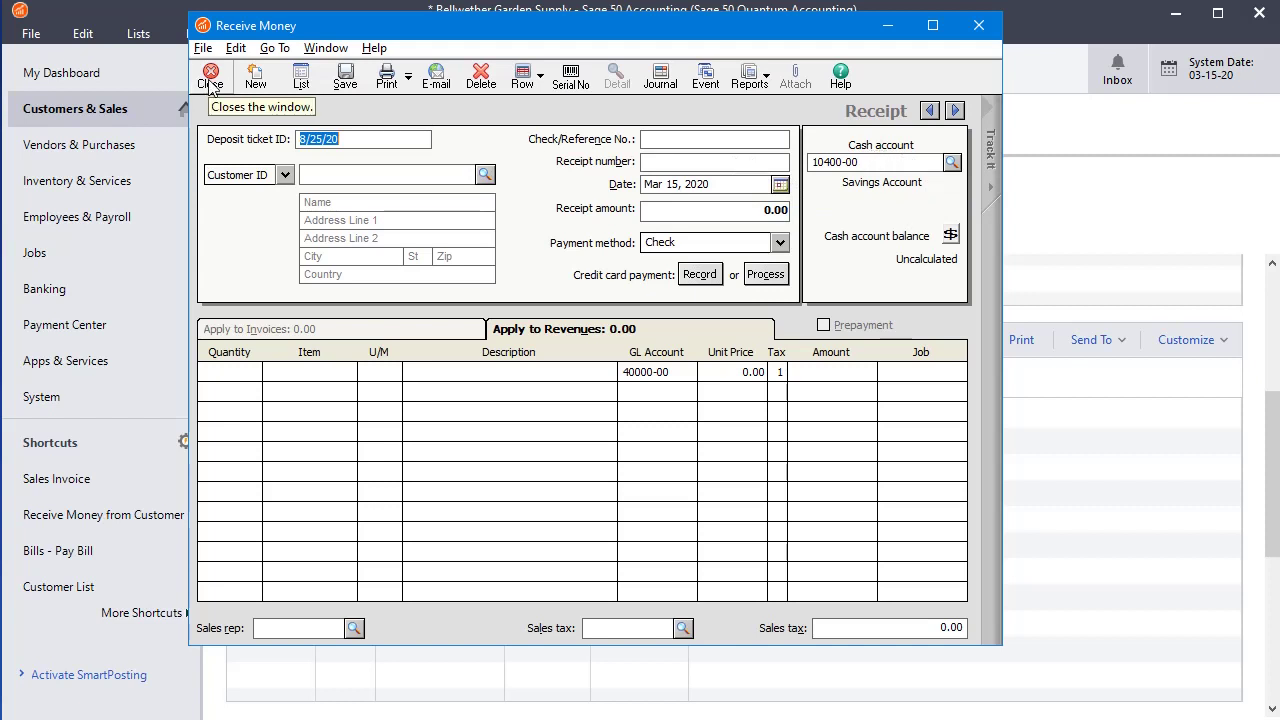
{"action": "left_click", "coordinate": [872, 165]}
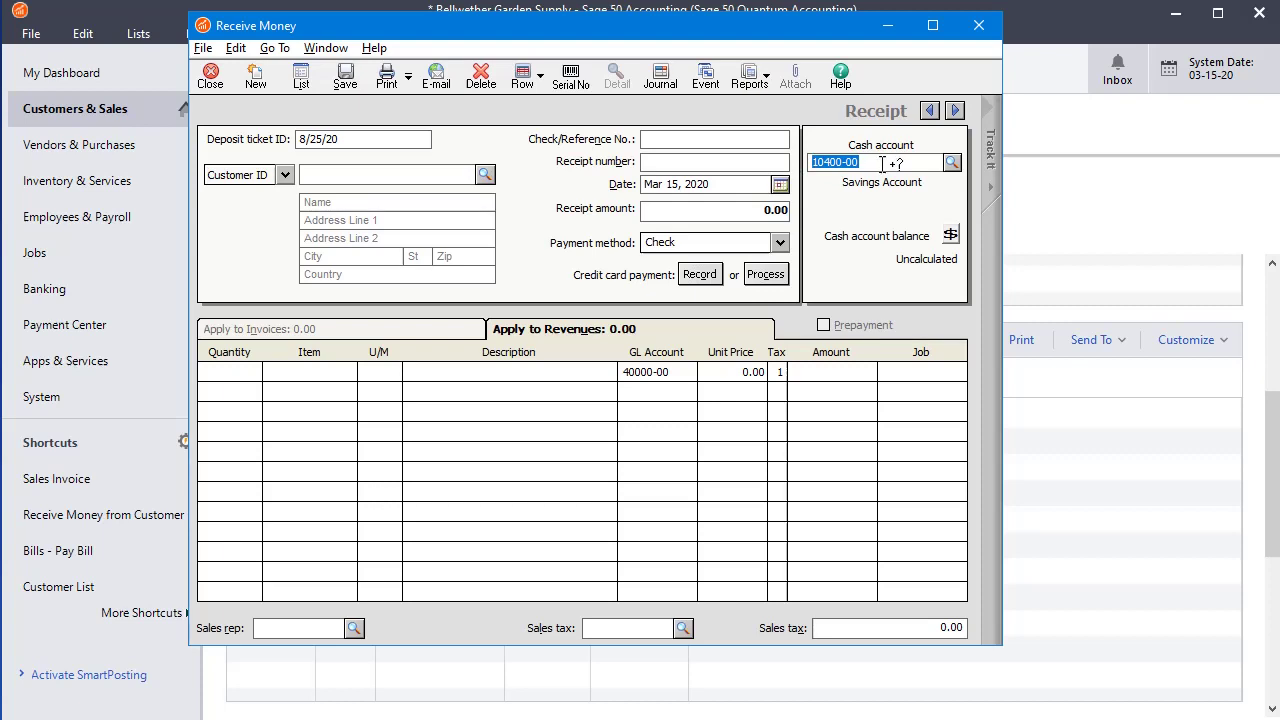
{"action": "left_click", "coordinate": [203, 82]}
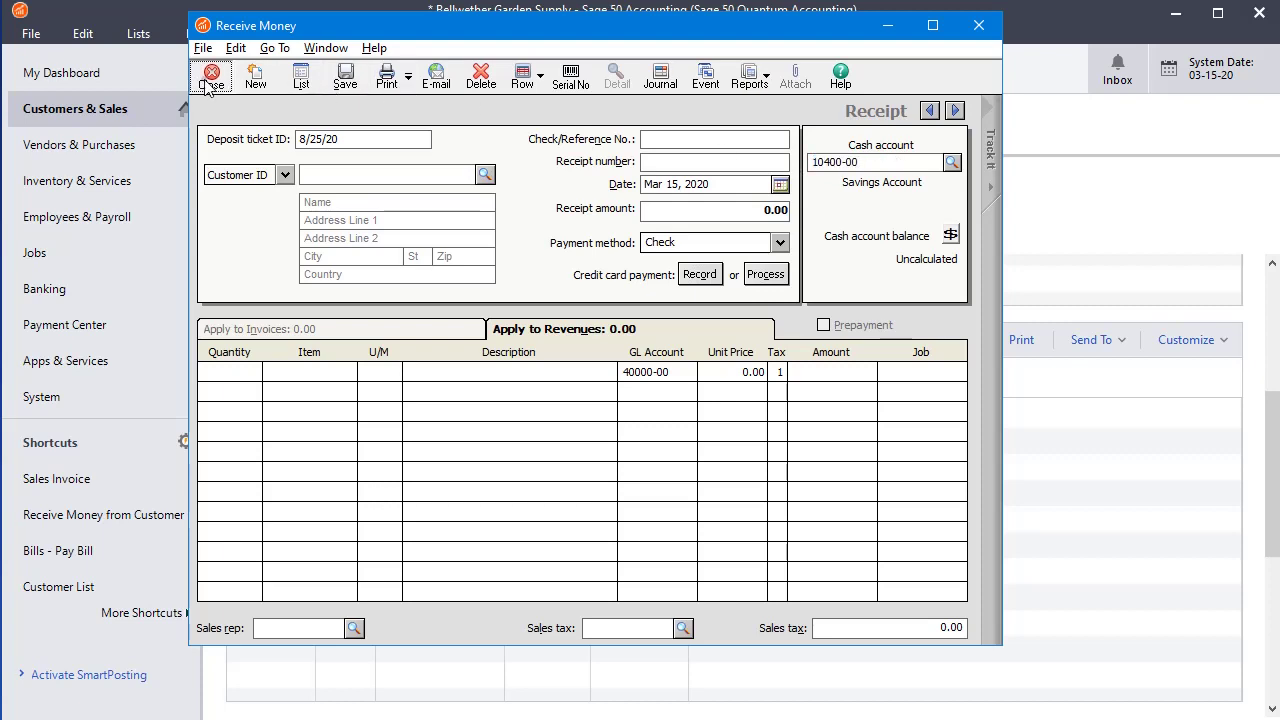
In the customer defaults, enable a fixed cash account and set it to Regular Checking Account 10200-00
{"action": "left_click", "coordinate": [200, 35]}
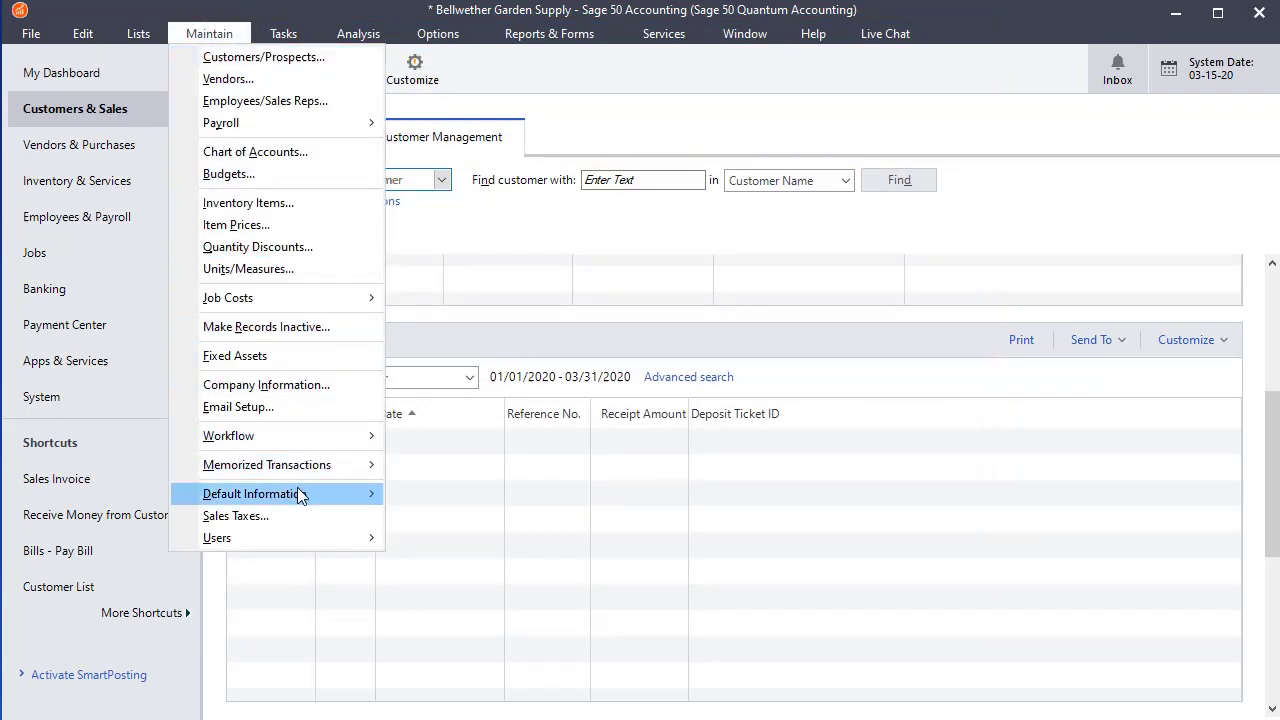
{"action": "mouse_move", "coordinate": [372, 493]}
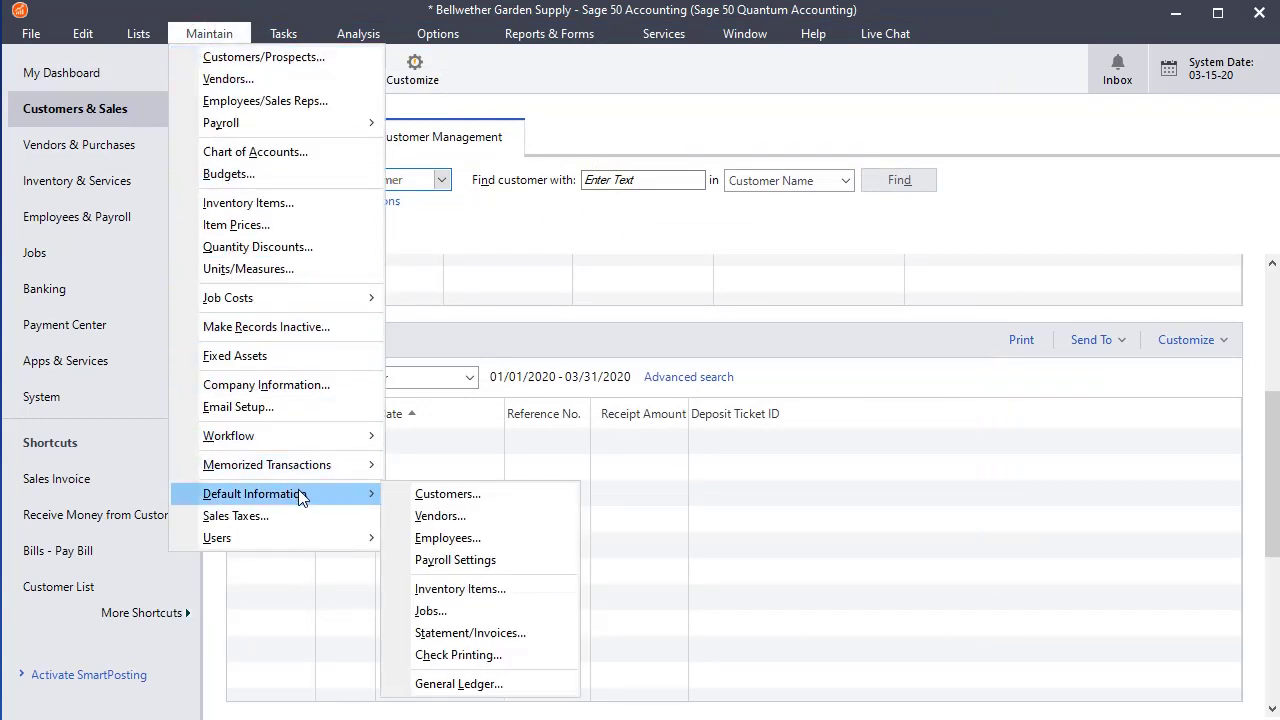
{"action": "left_click", "coordinate": [432, 494]}
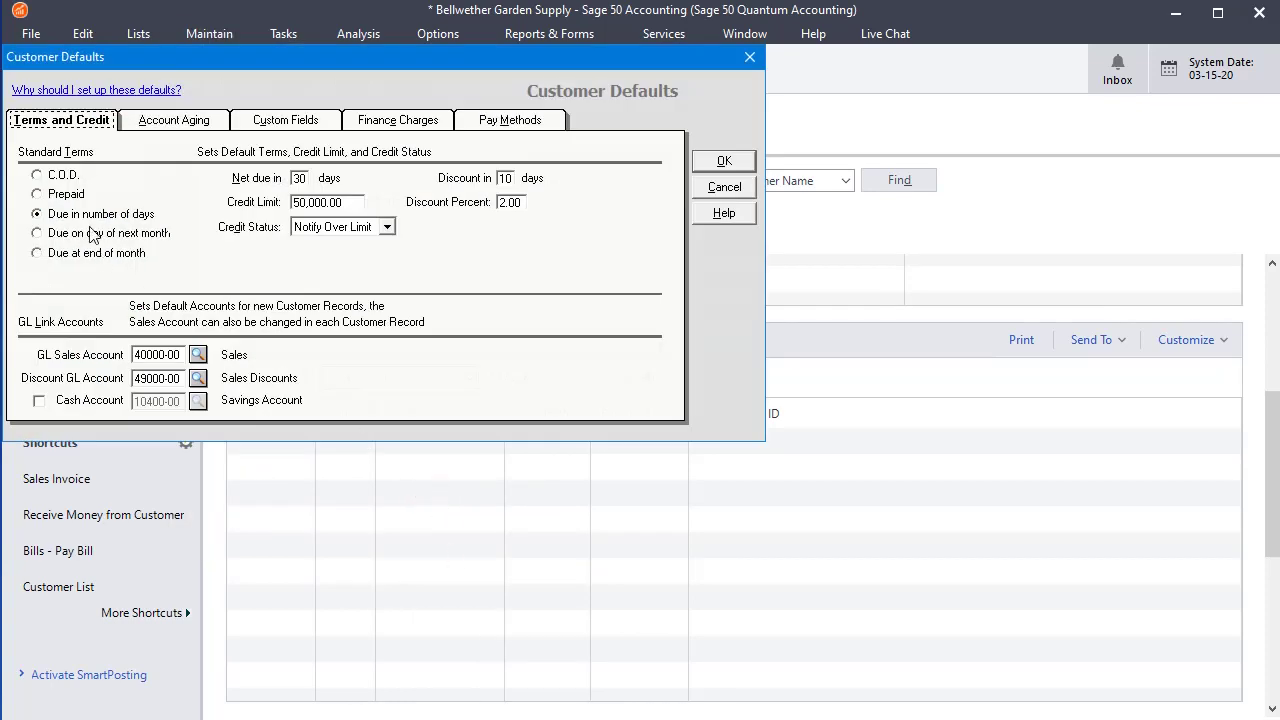
{"action": "left_click", "coordinate": [39, 401]}
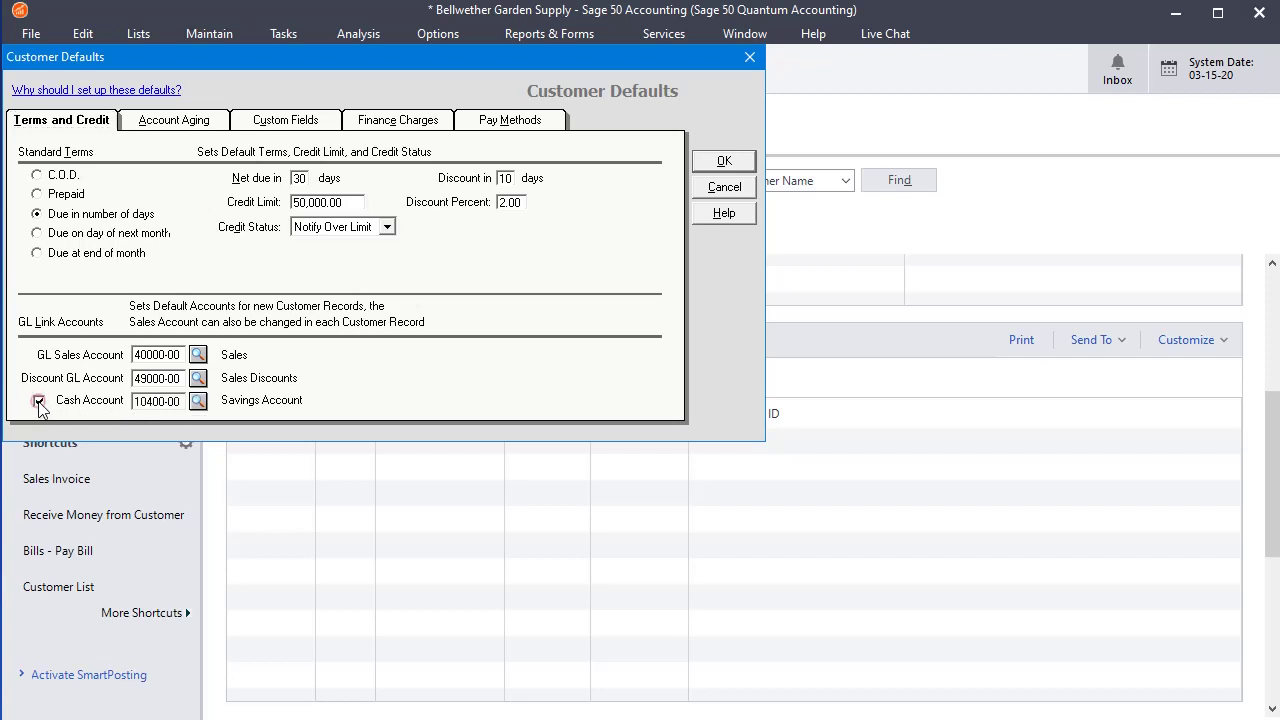
{"action": "left_click", "coordinate": [198, 402]}
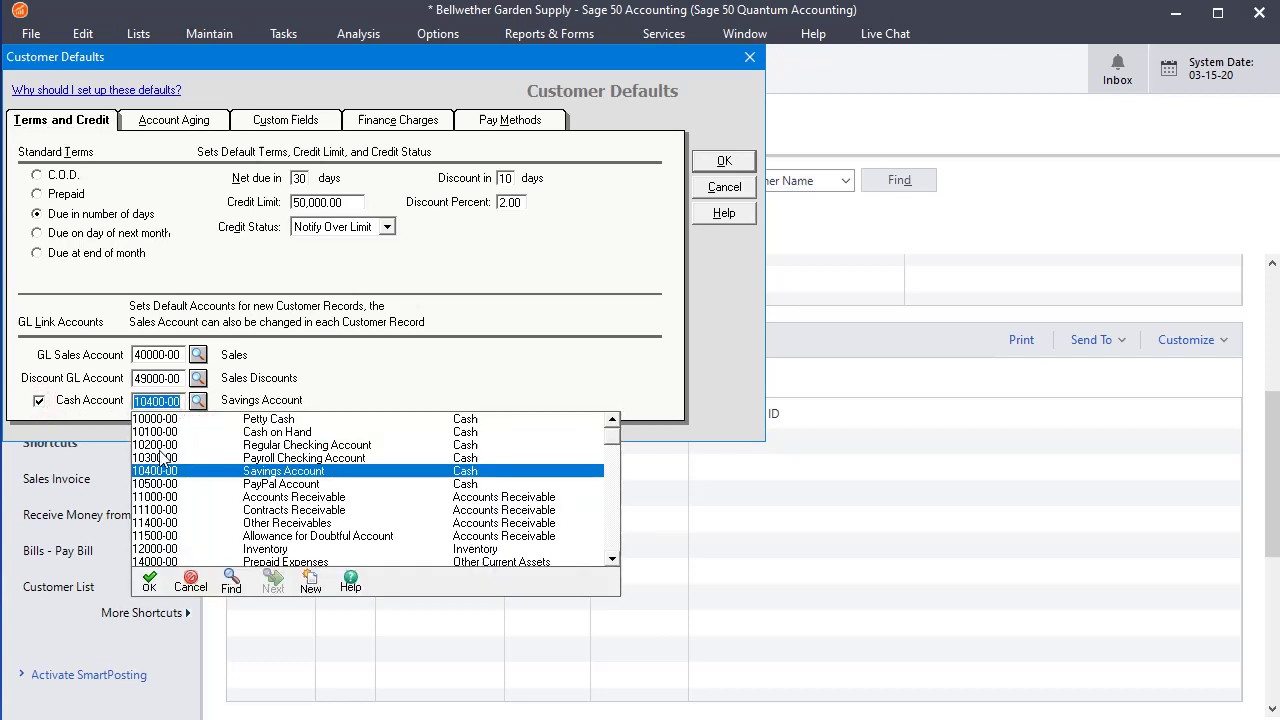
{"action": "double_click", "coordinate": [168, 446]}
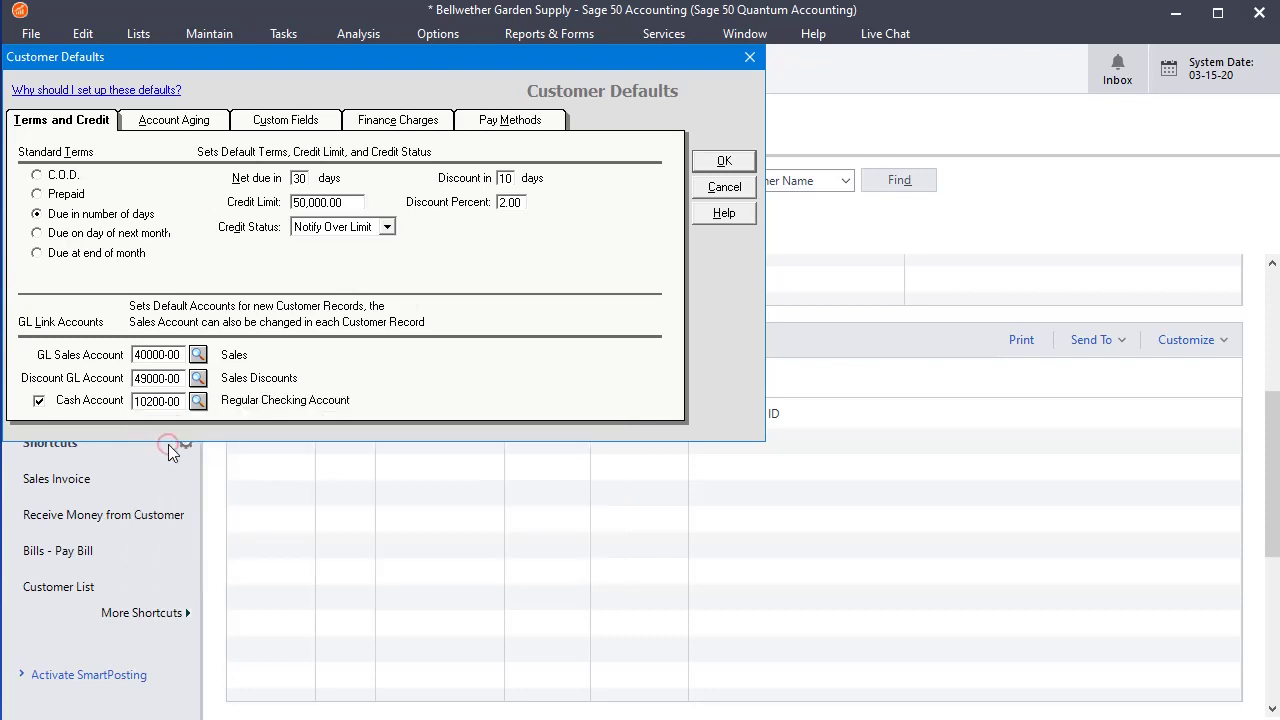
{"action": "left_click", "coordinate": [738, 166]}
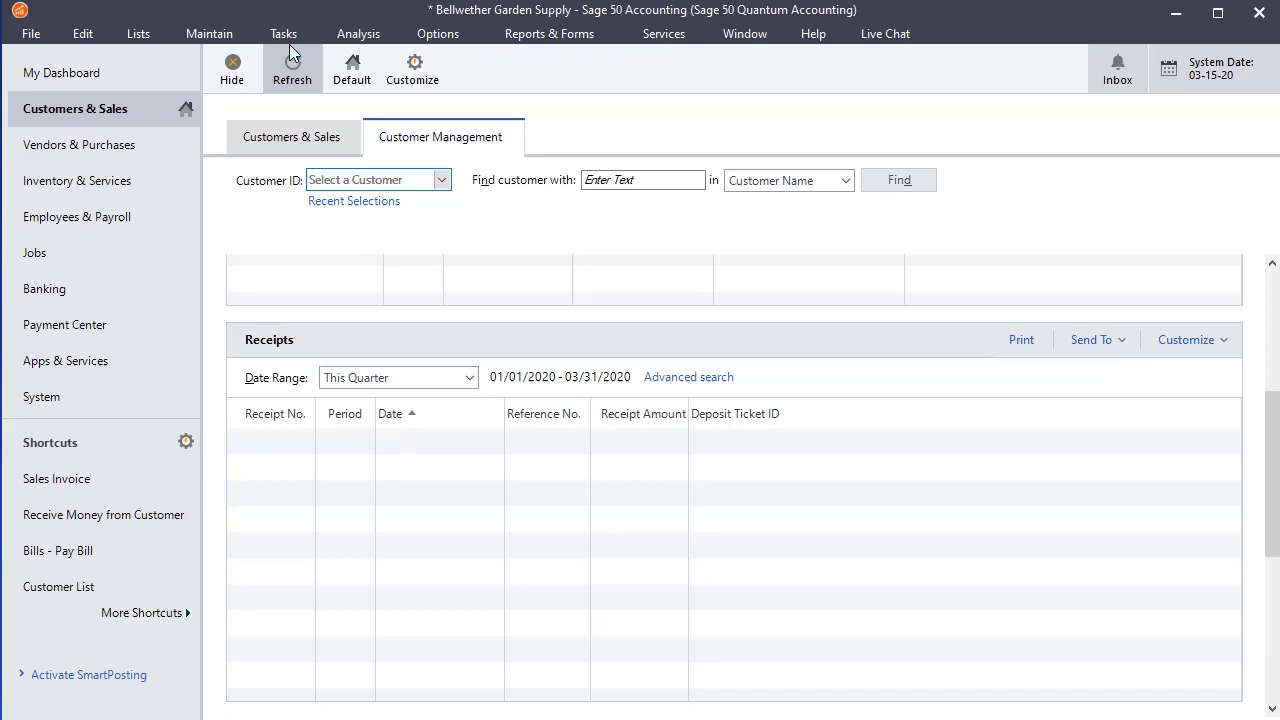
Start another receipt for Archer Scapes and Ponds and mark the invoice due Apr 14, 2020 as paid
{"action": "left_click", "coordinate": [283, 34]}
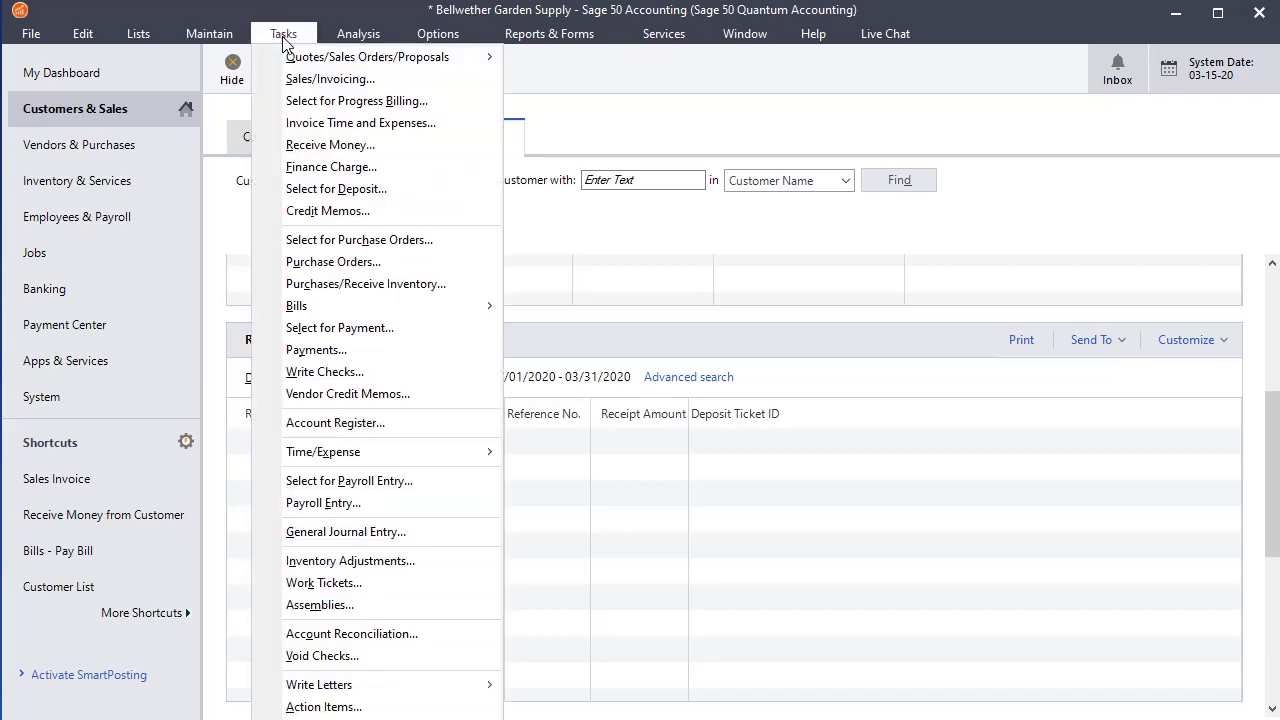
{"action": "left_click", "coordinate": [300, 145]}
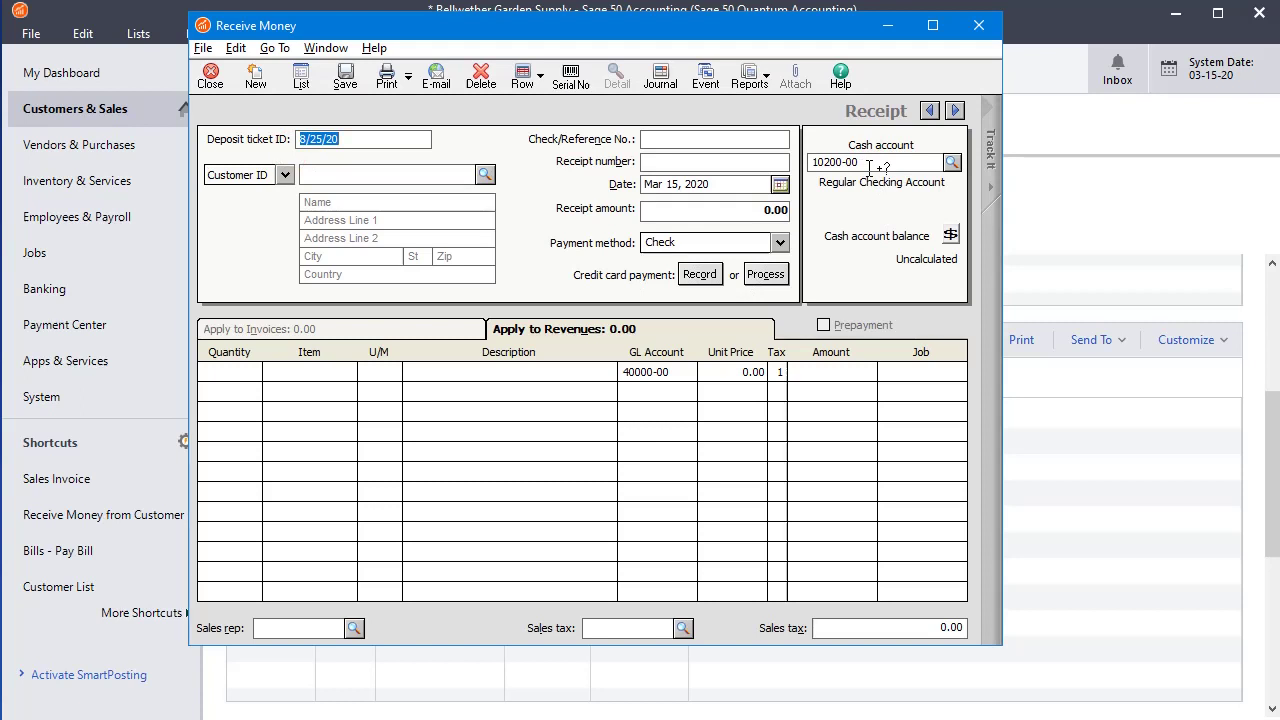
{"action": "left_click", "coordinate": [369, 181]}
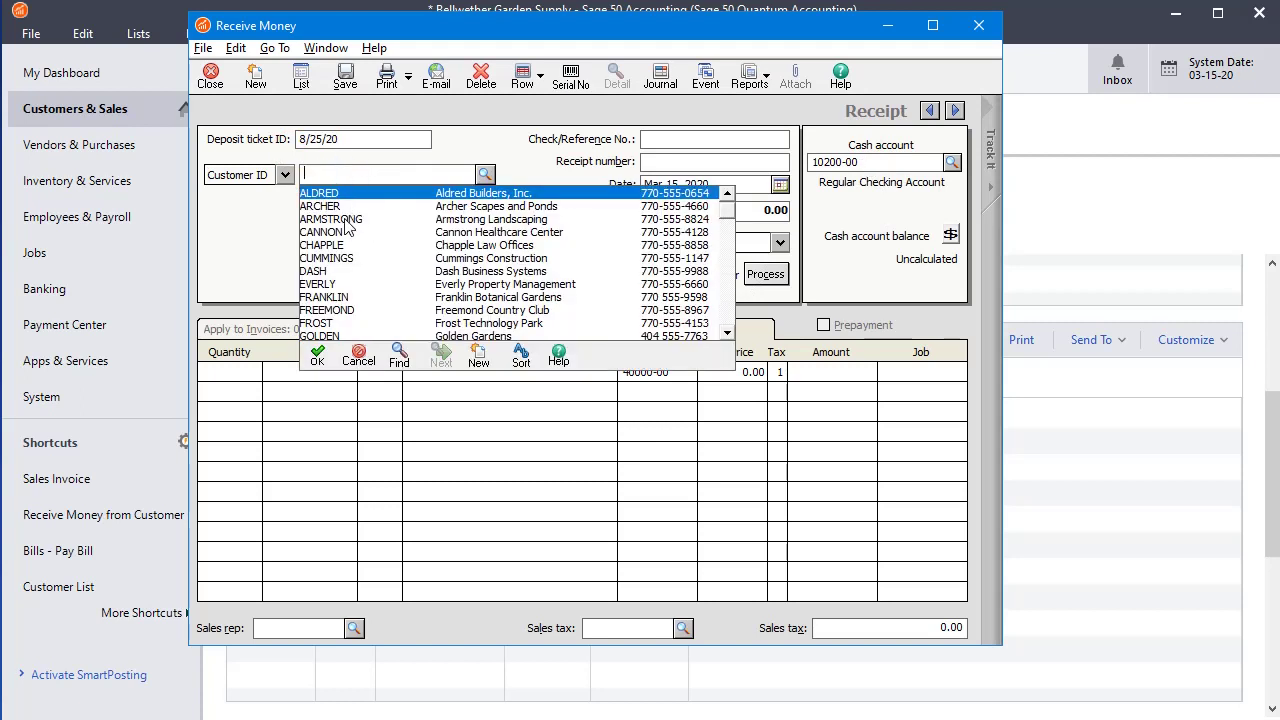
{"action": "double_click", "coordinate": [345, 206]}
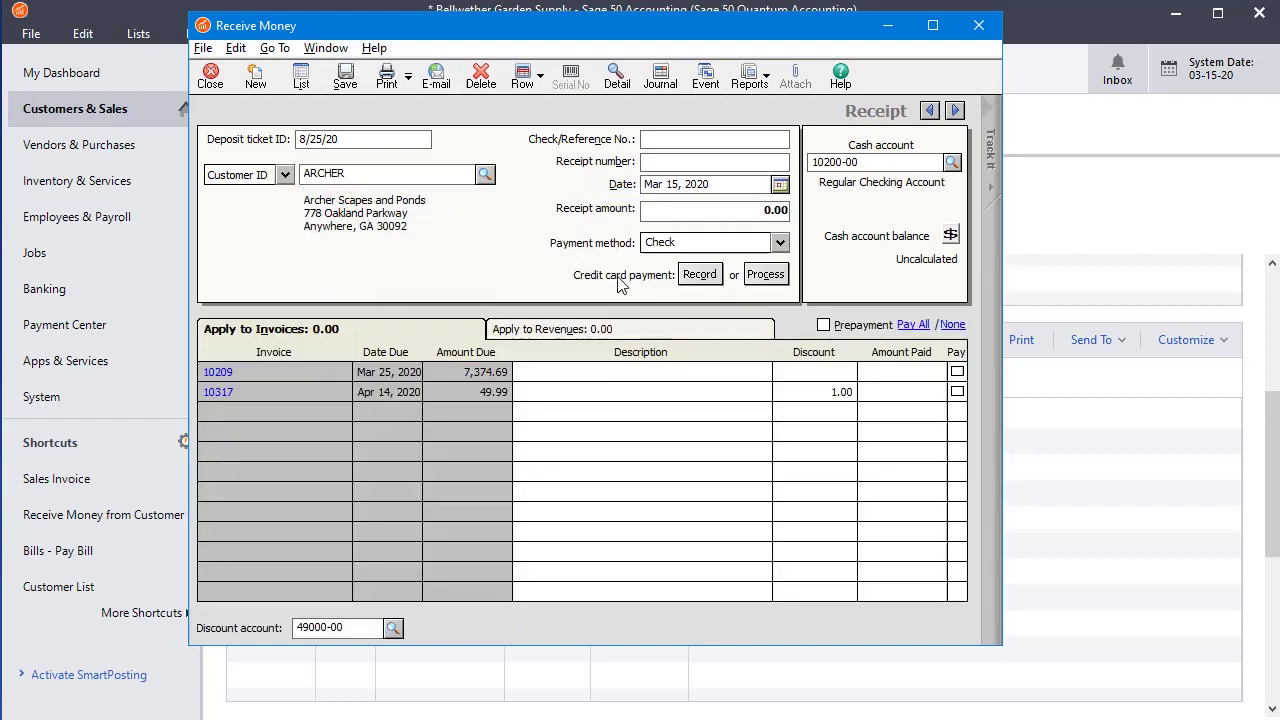
{"action": "left_click", "coordinate": [957, 392]}
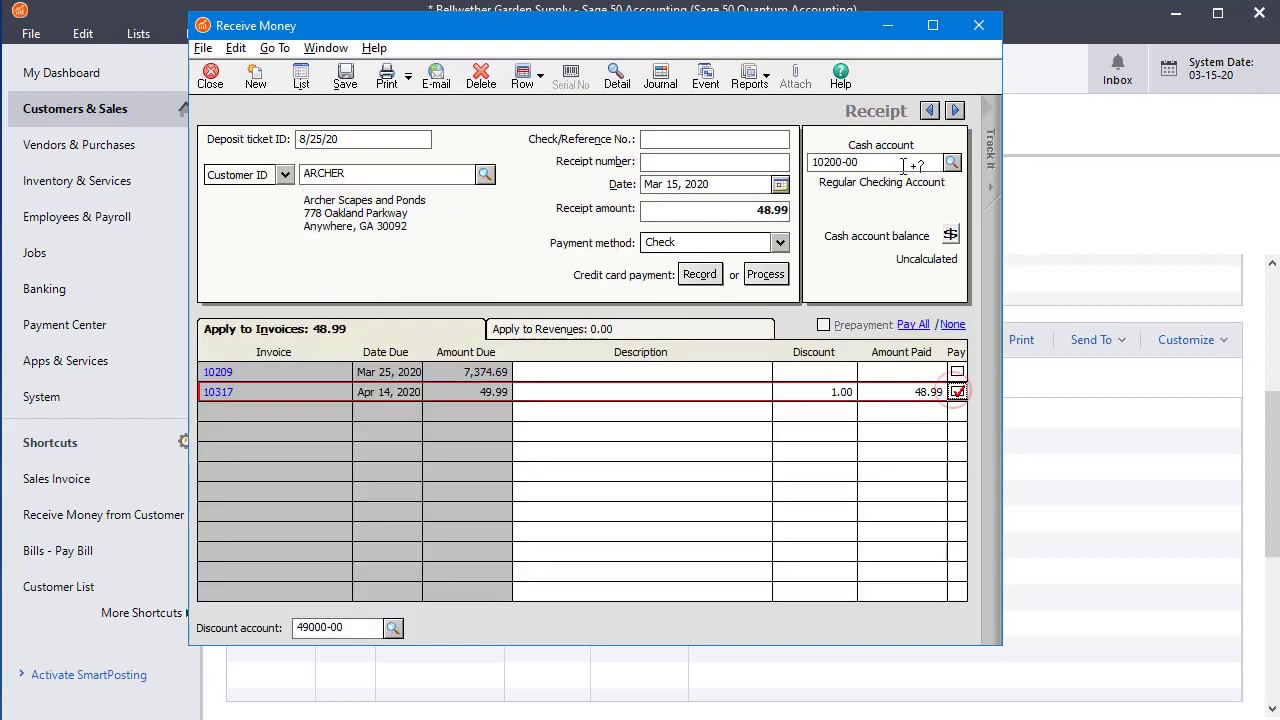
Set this receipt's cash account to Savings Account 10400-00 and its check/reference number to 456, and save it
{"action": "left_click", "coordinate": [952, 162]}
{"action": "left_click", "coordinate": [840, 232]}
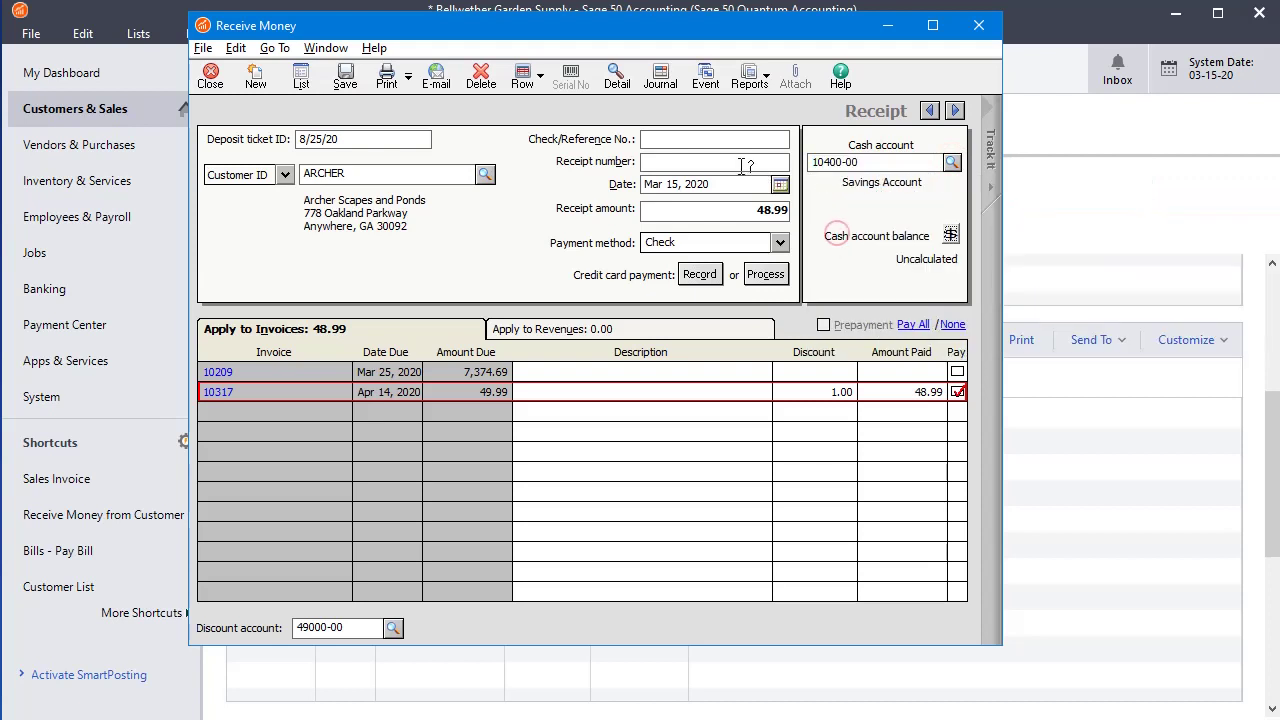
{"action": "left_click", "coordinate": [694, 160]}
{"action": "left_click", "coordinate": [683, 139]}
{"action": "type", "text": "456"}
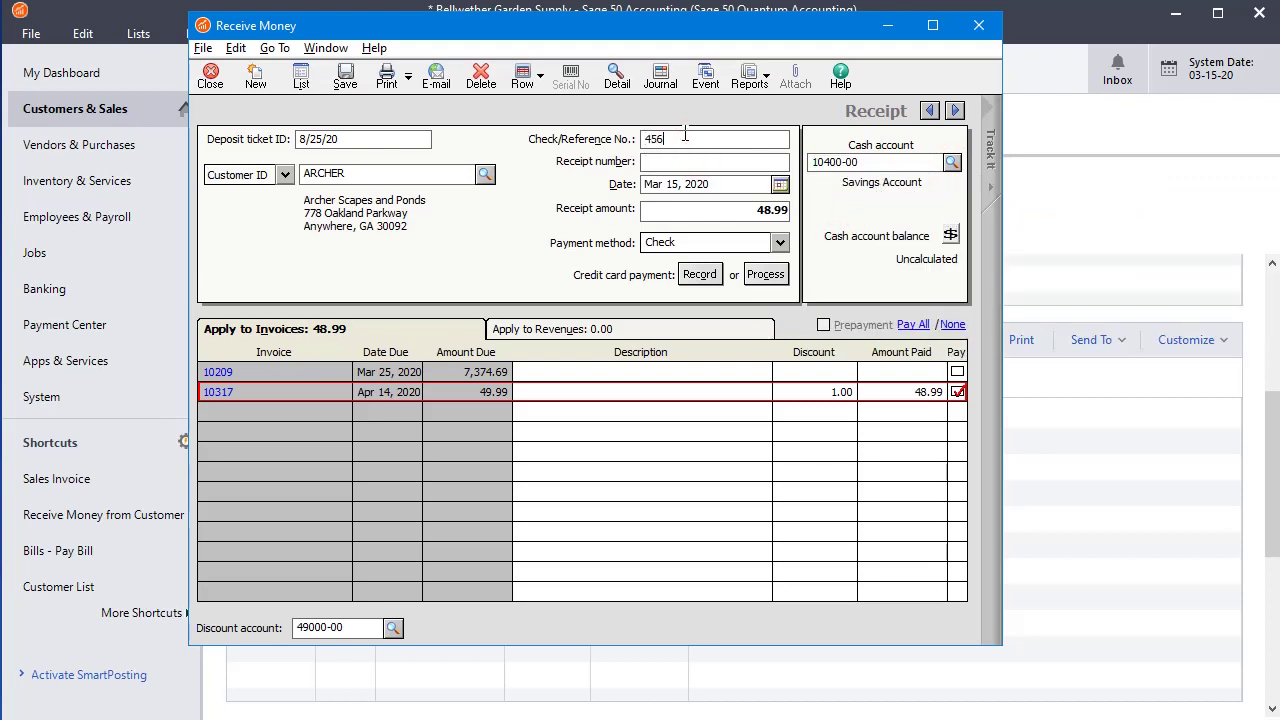
{"action": "left_click", "coordinate": [345, 75]}
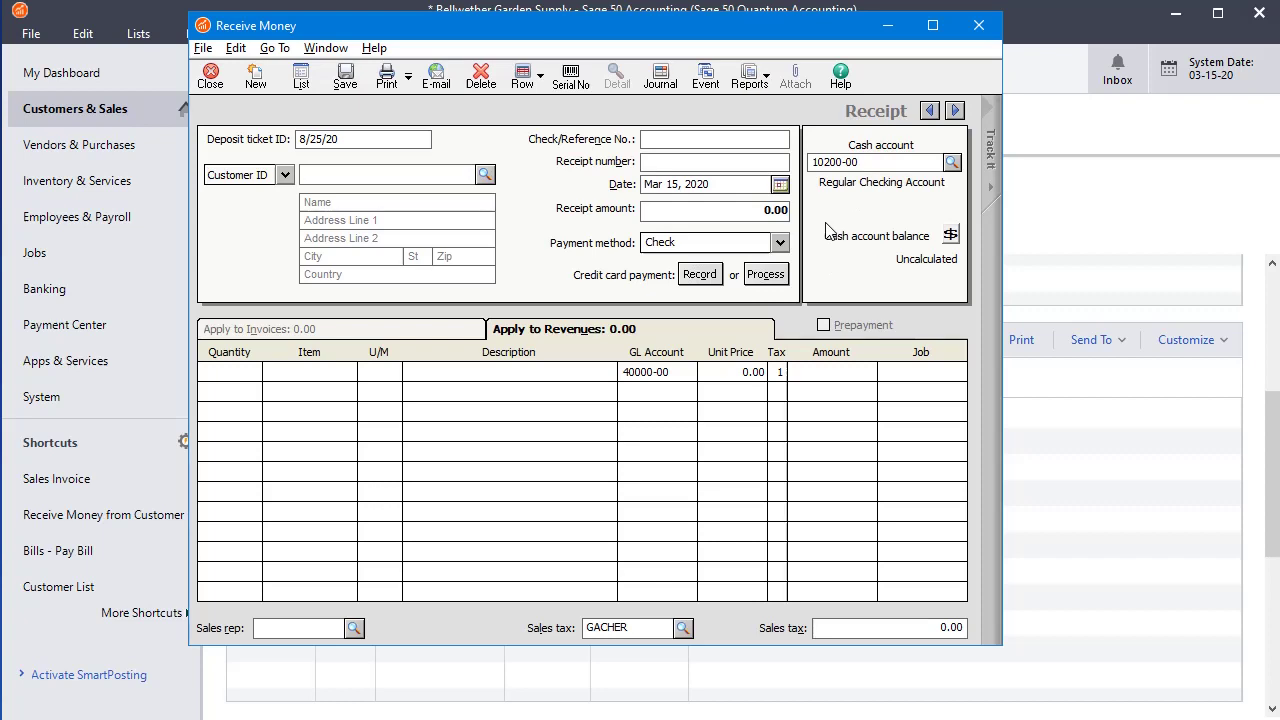
{"action": "left_click", "coordinate": [213, 89]}
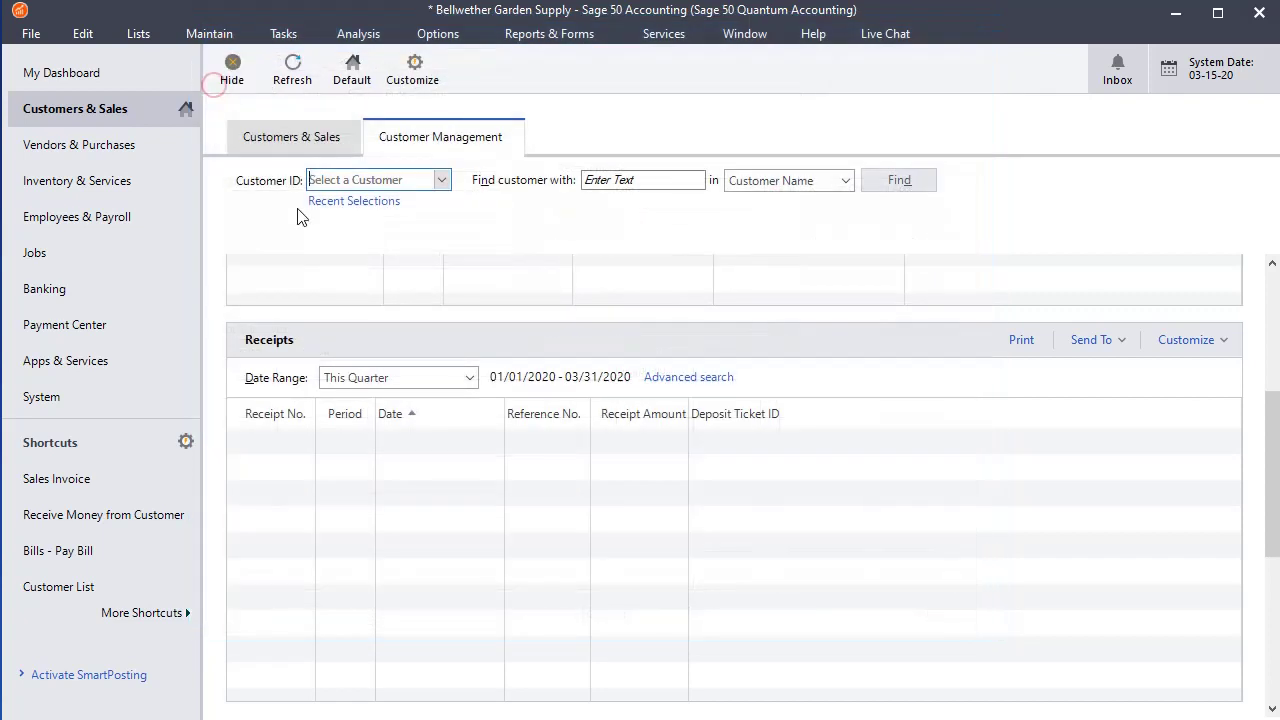
Open the Aldred Builders, Inc. customer record and turn off the default payment method and cash account in its receipt settings
{"action": "left_click", "coordinate": [209, 34]}
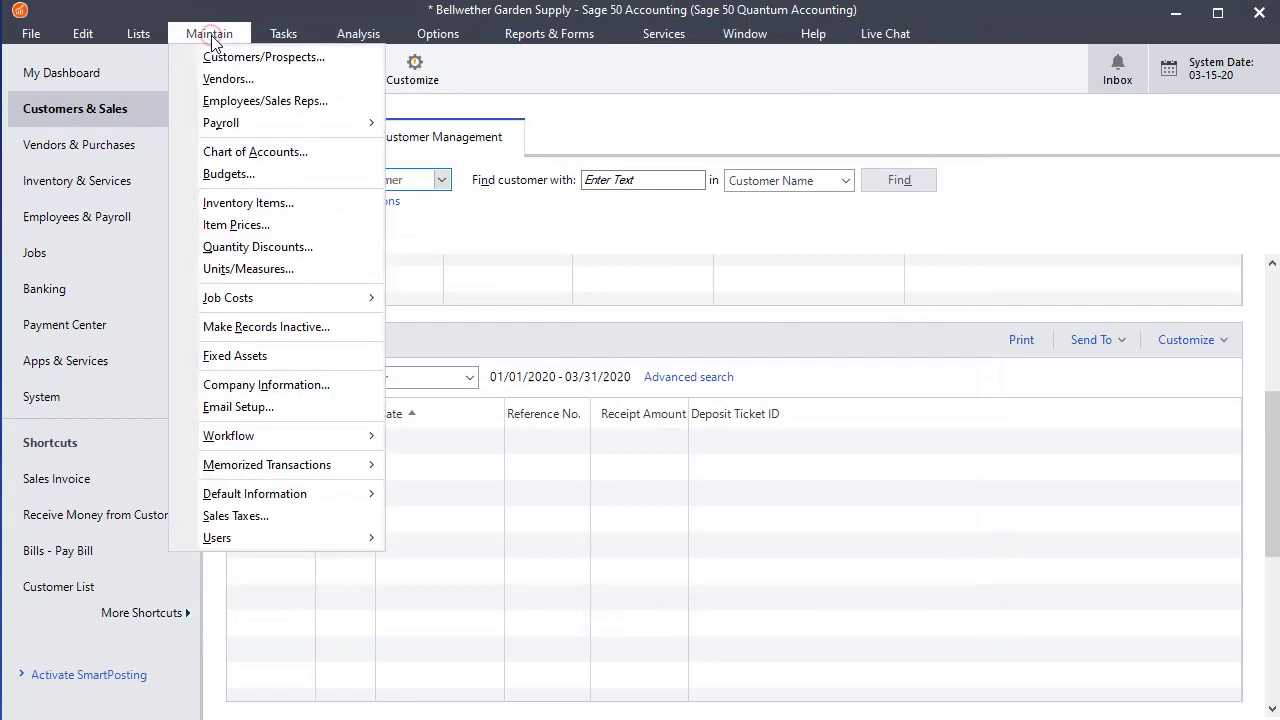
{"action": "left_click", "coordinate": [213, 57]}
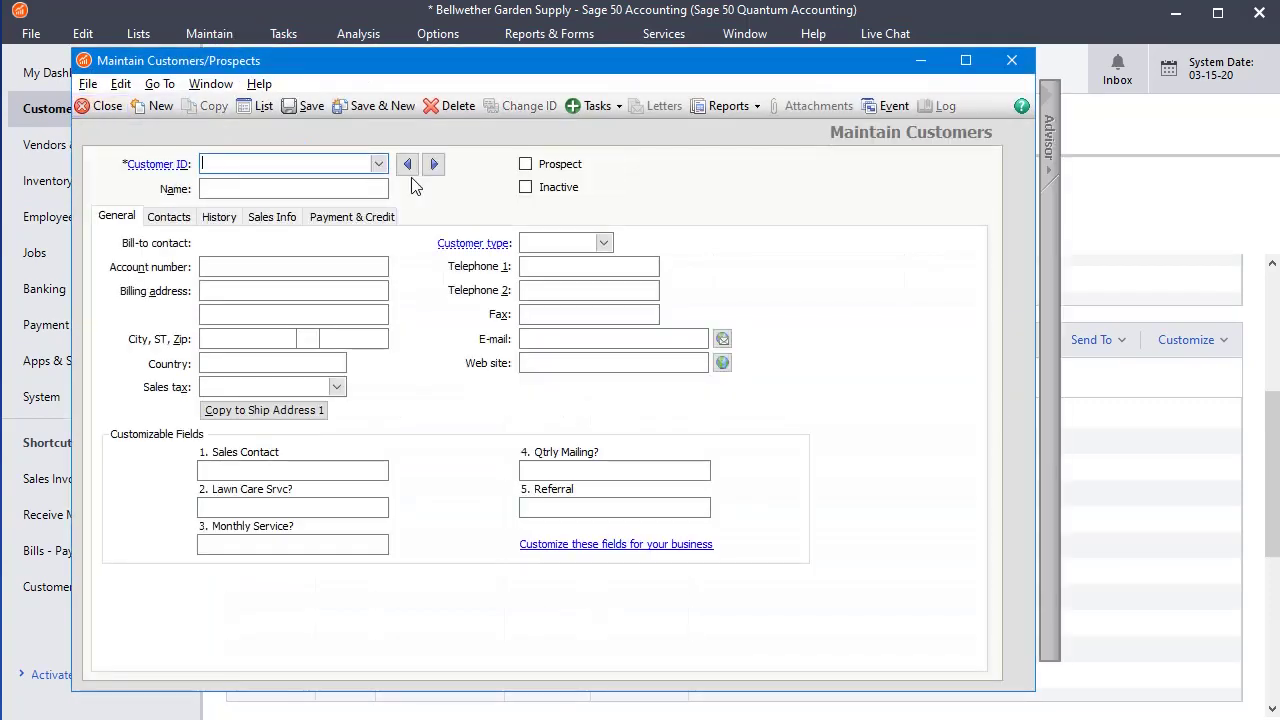
{"action": "left_click", "coordinate": [434, 164]}
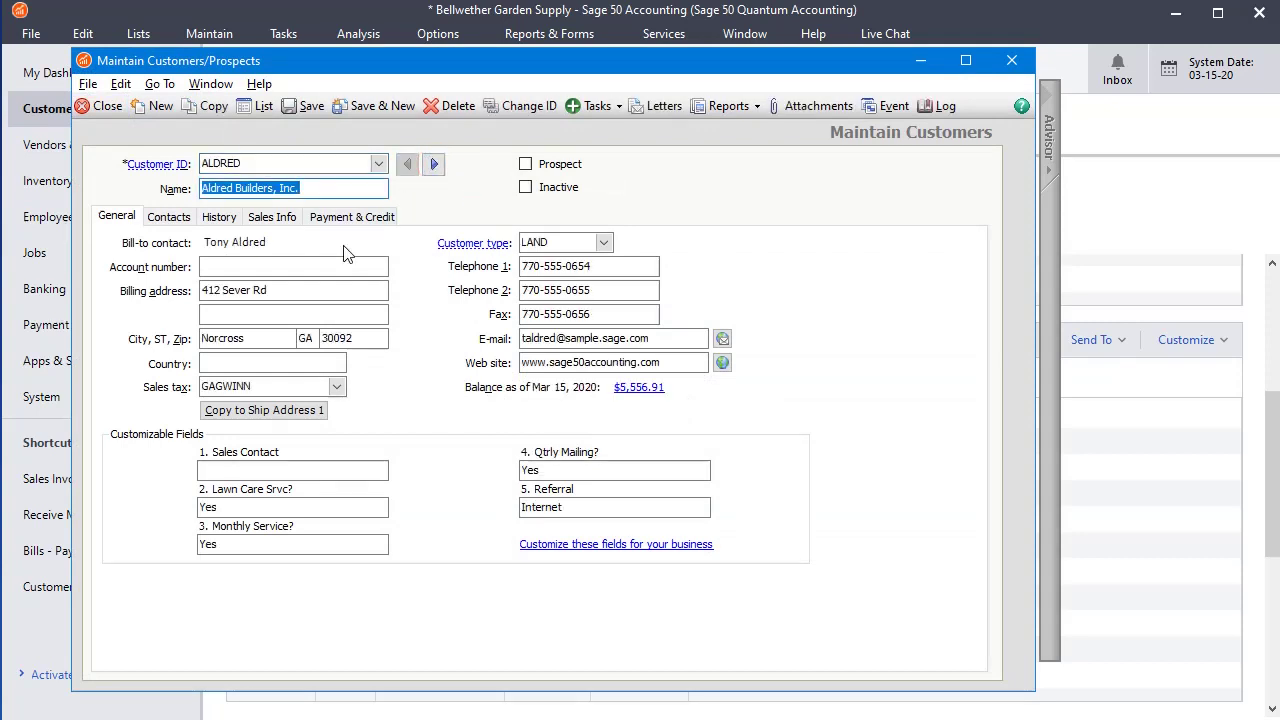
{"action": "left_click", "coordinate": [334, 218]}
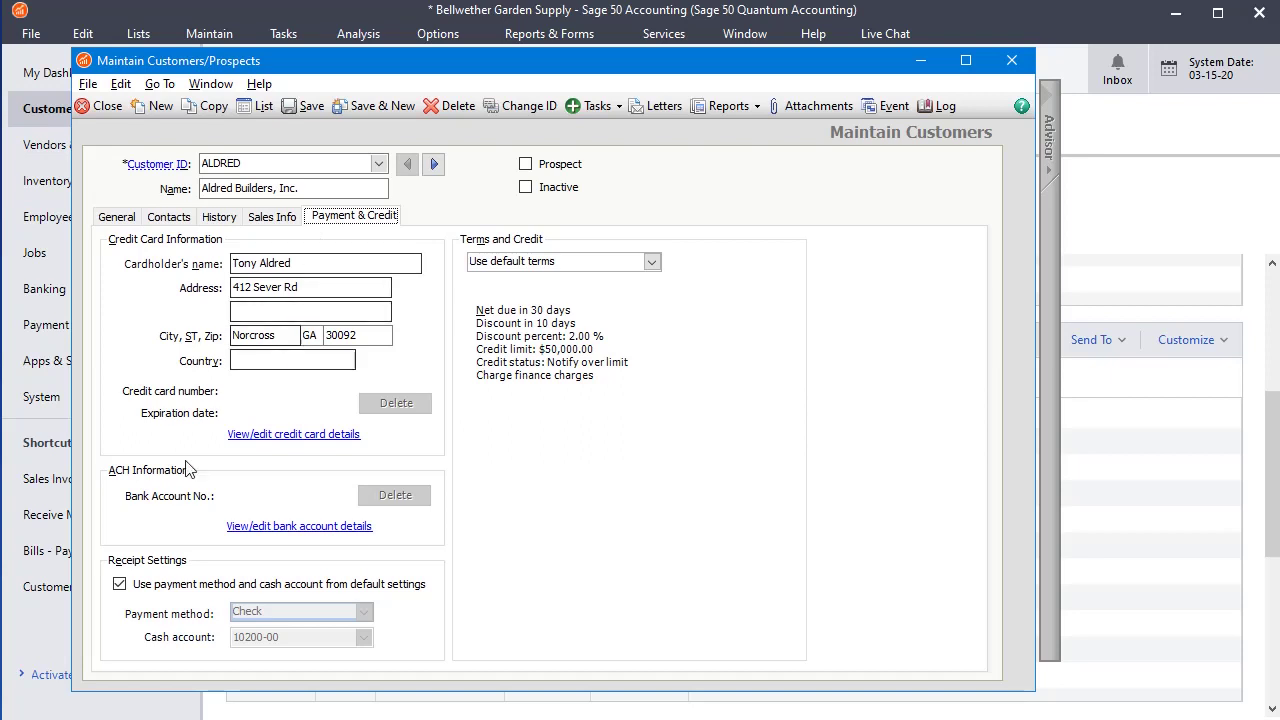
{"action": "left_click", "coordinate": [119, 585]}
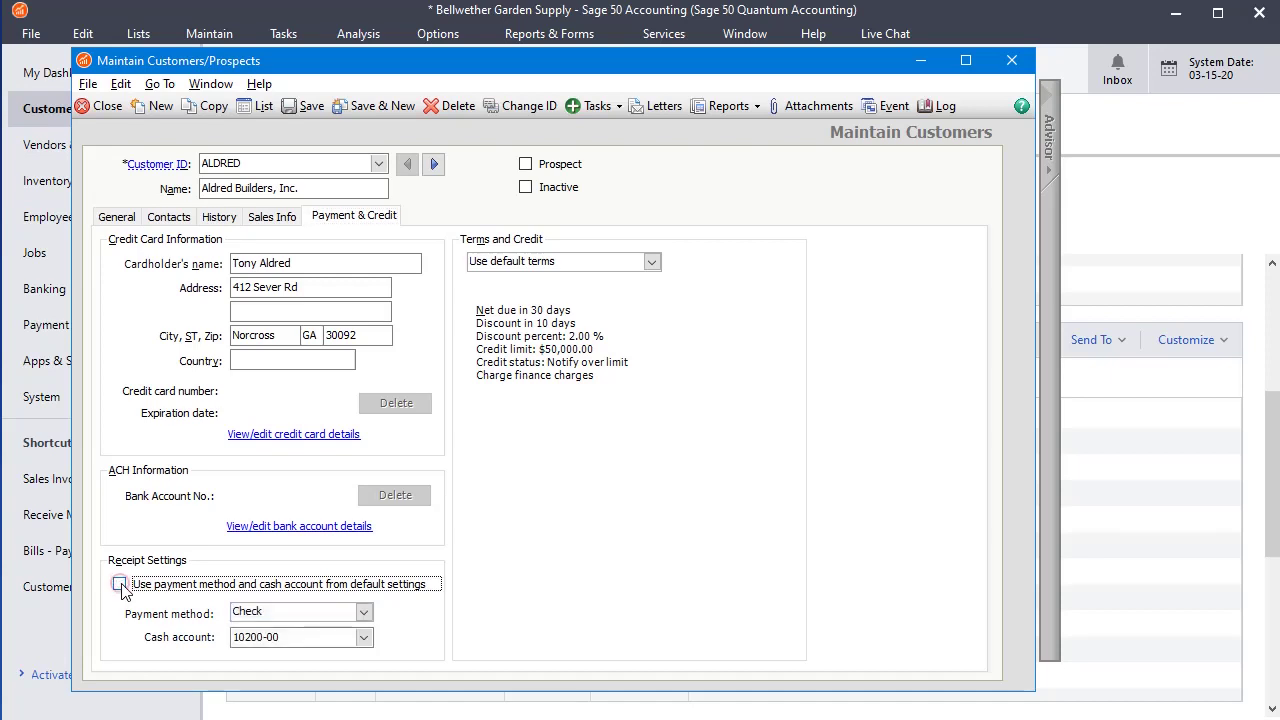
Set the customer's receipt payment method to PayPal and cash account to PayPal Account 10500-00, then save and close the record
{"action": "left_click", "coordinate": [364, 612]}
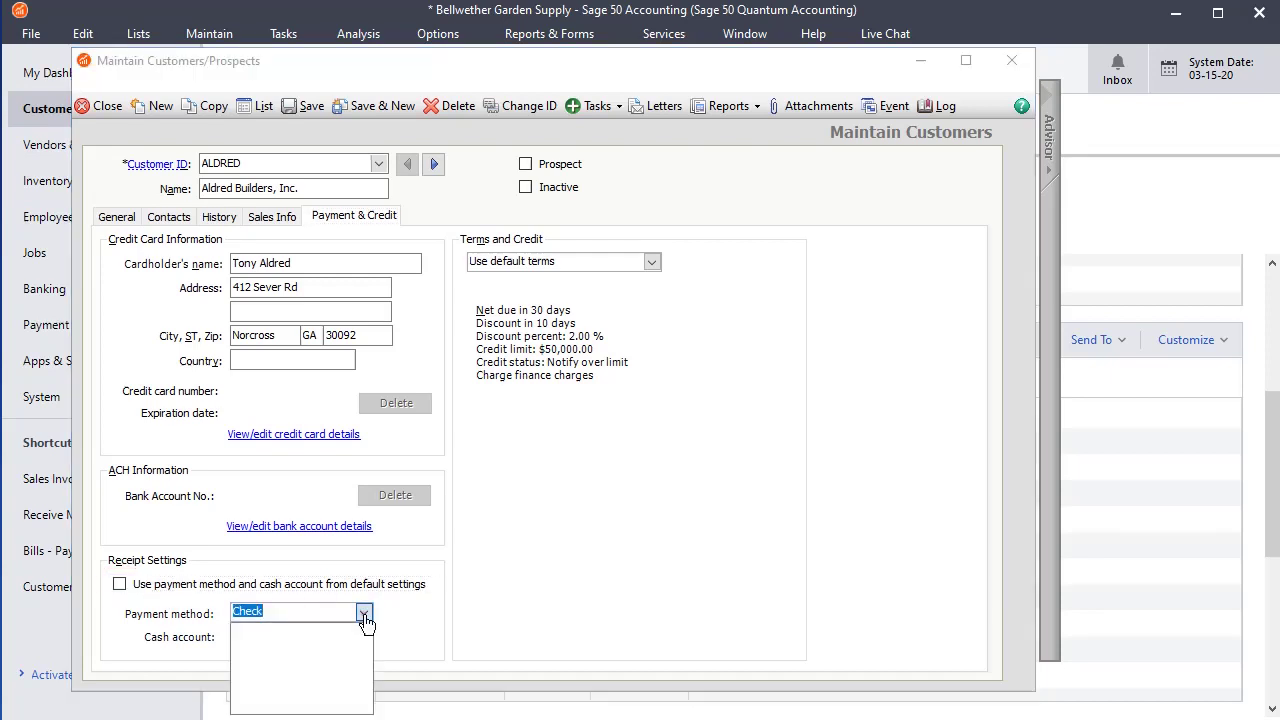
{"action": "left_click", "coordinate": [266, 708]}
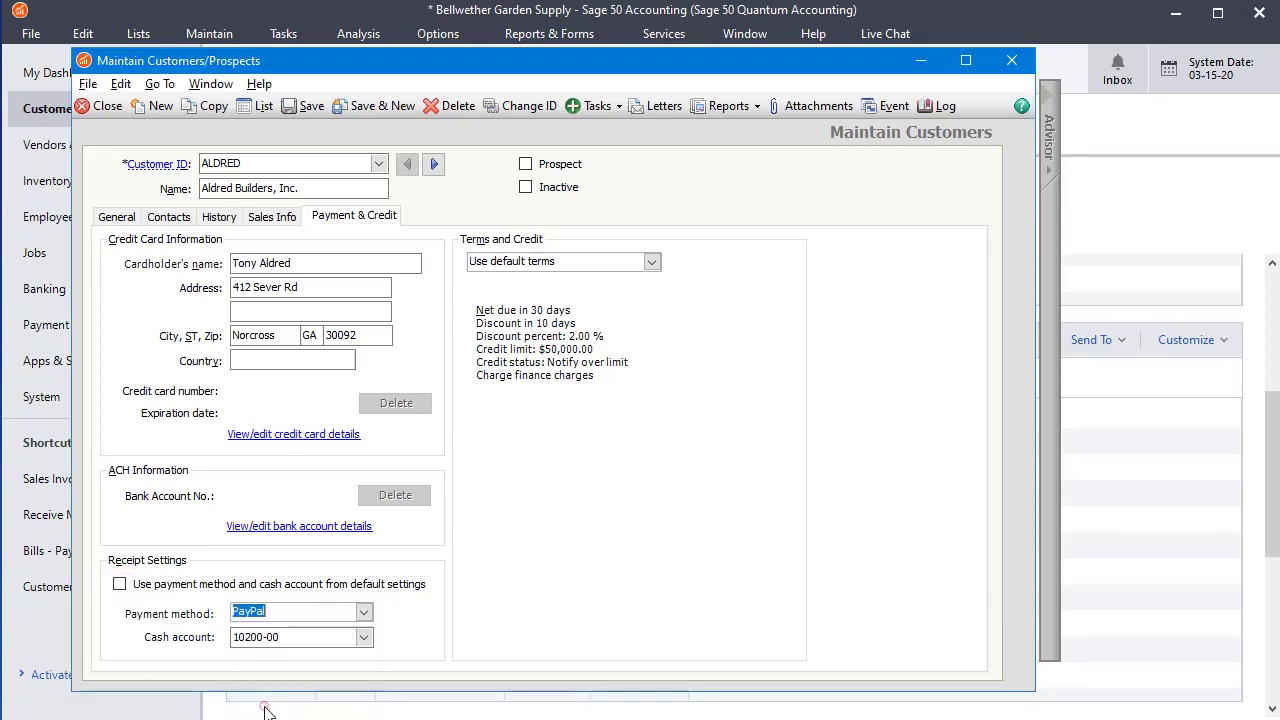
{"action": "left_click", "coordinate": [364, 637]}
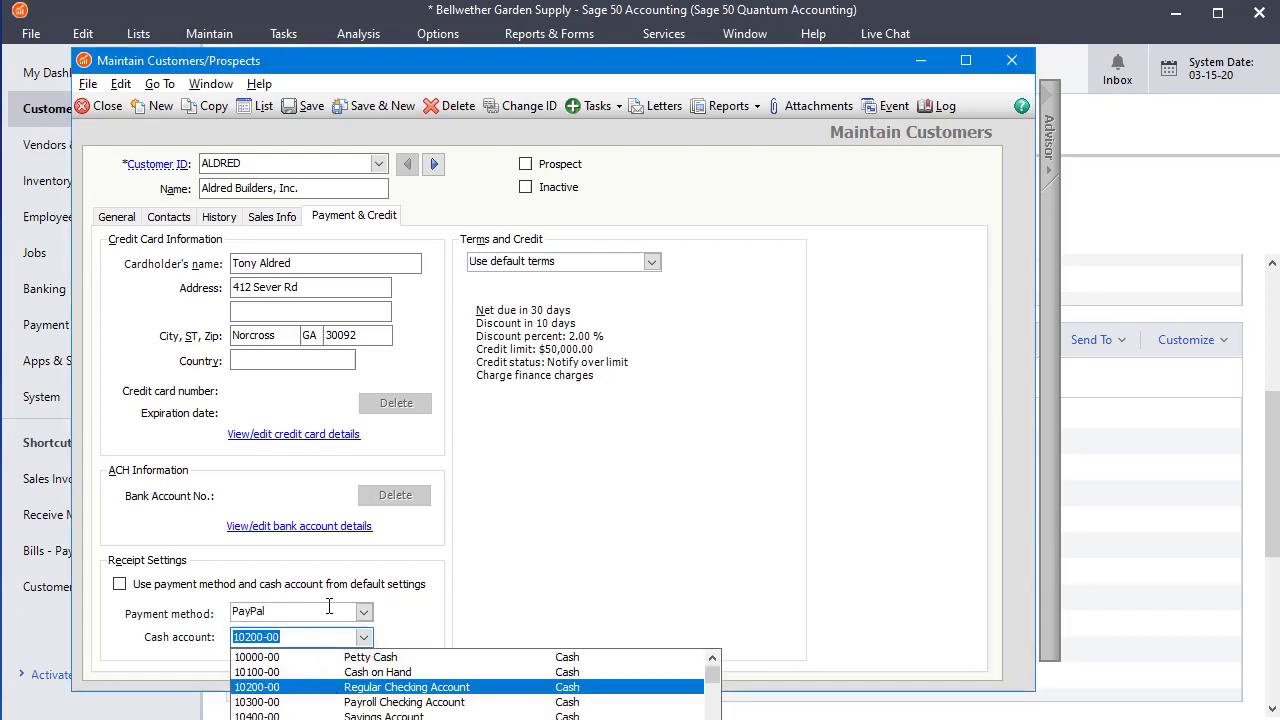
{"action": "scroll", "coordinate": [315, 671], "scroll_direction": "down", "scroll_amount": 1}
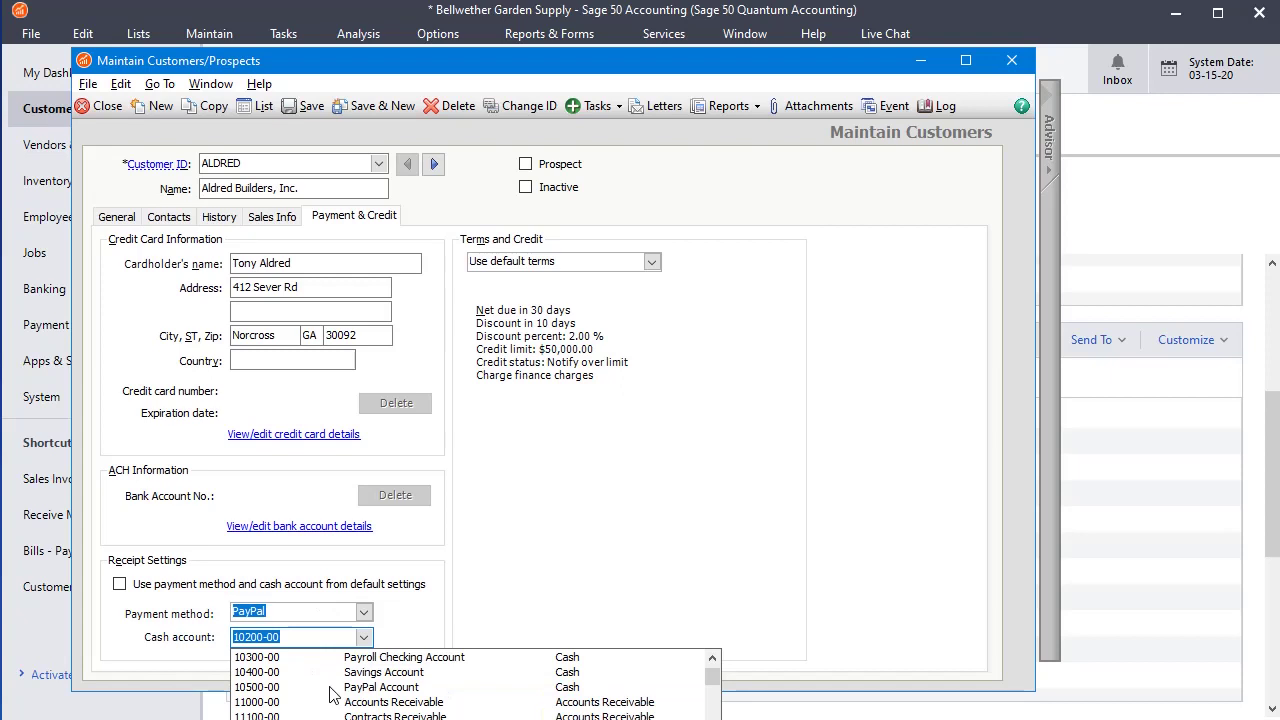
{"action": "left_click", "coordinate": [343, 688]}
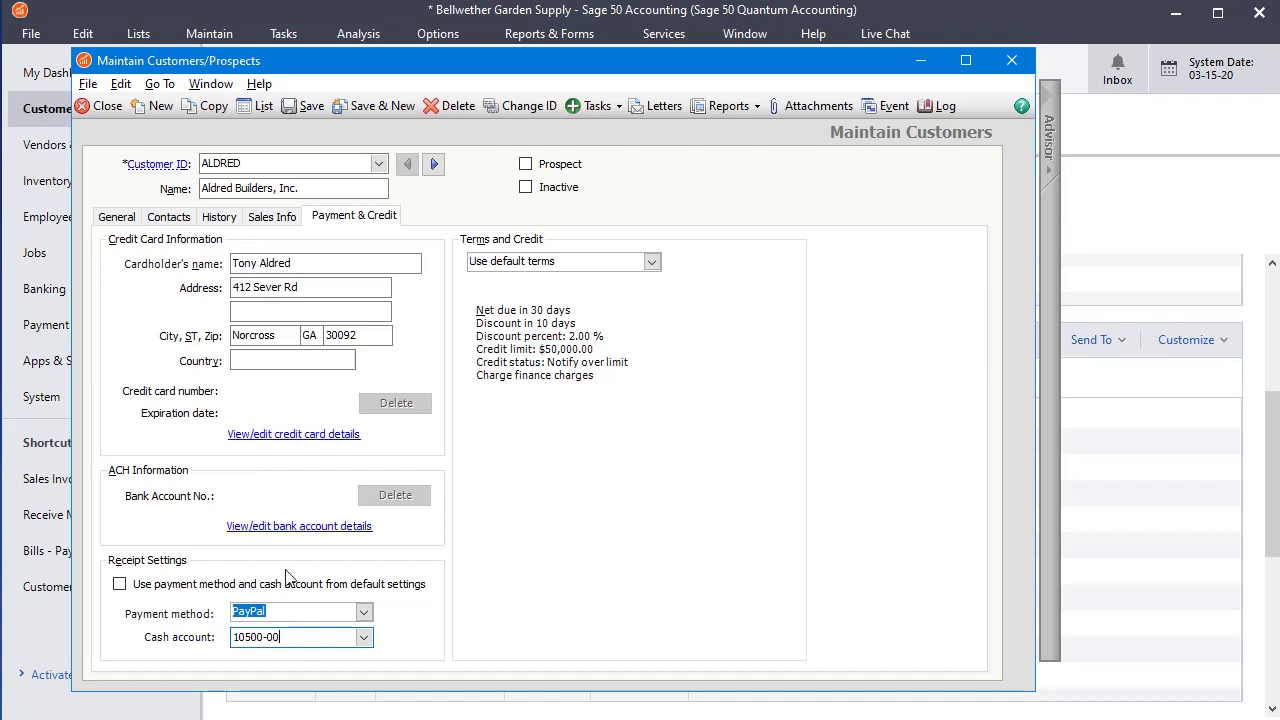
{"action": "double_click", "coordinate": [305, 642]}
{"action": "left_click", "coordinate": [240, 640]}
{"action": "left_click", "coordinate": [297, 112]}
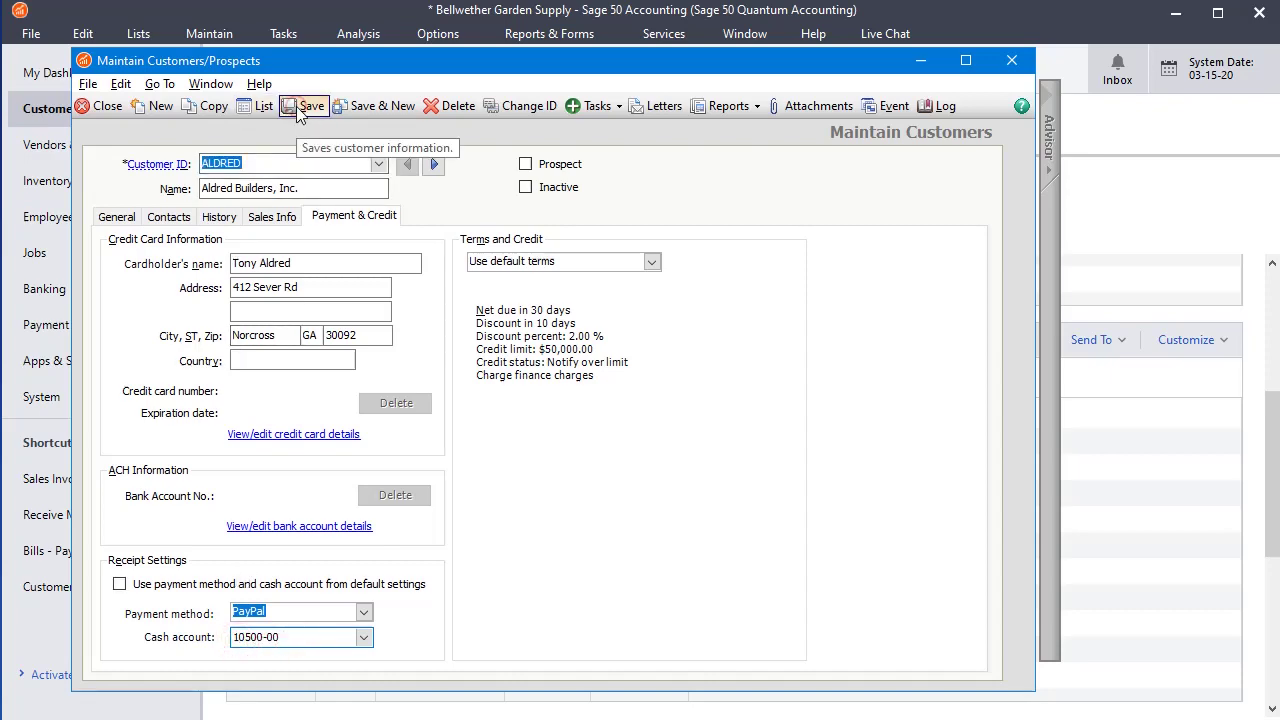
{"action": "left_click", "coordinate": [102, 106]}
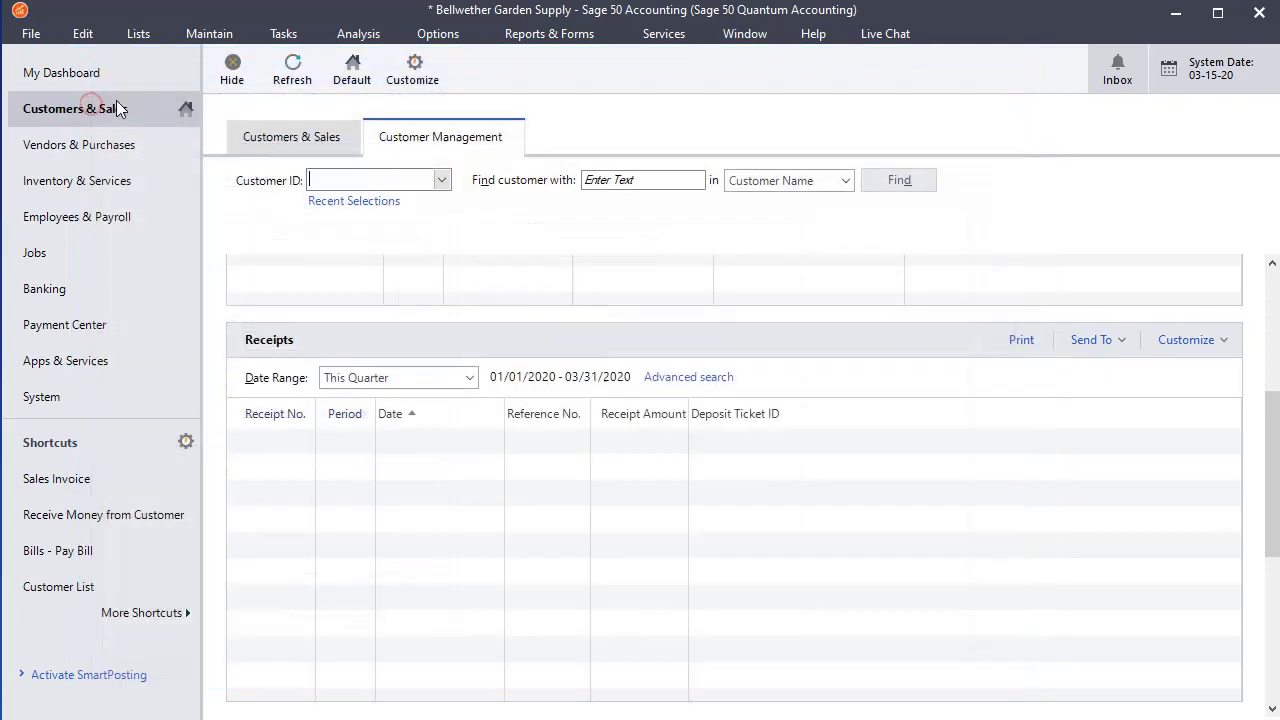
Start a new customer receipt for Aldred Builders, Inc. to test its own payment method and cash account settings
{"action": "left_click", "coordinate": [282, 36]}
{"action": "left_click", "coordinate": [289, 146]}
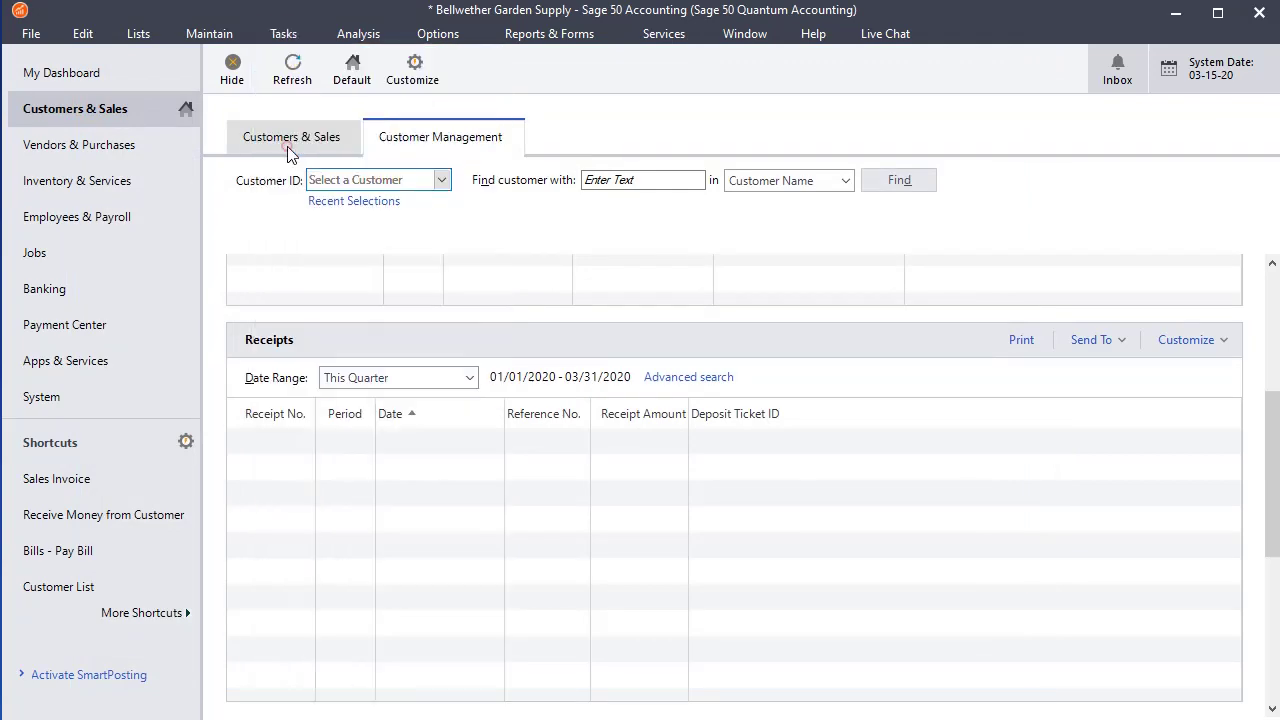
{"action": "left_click", "coordinate": [331, 178]}
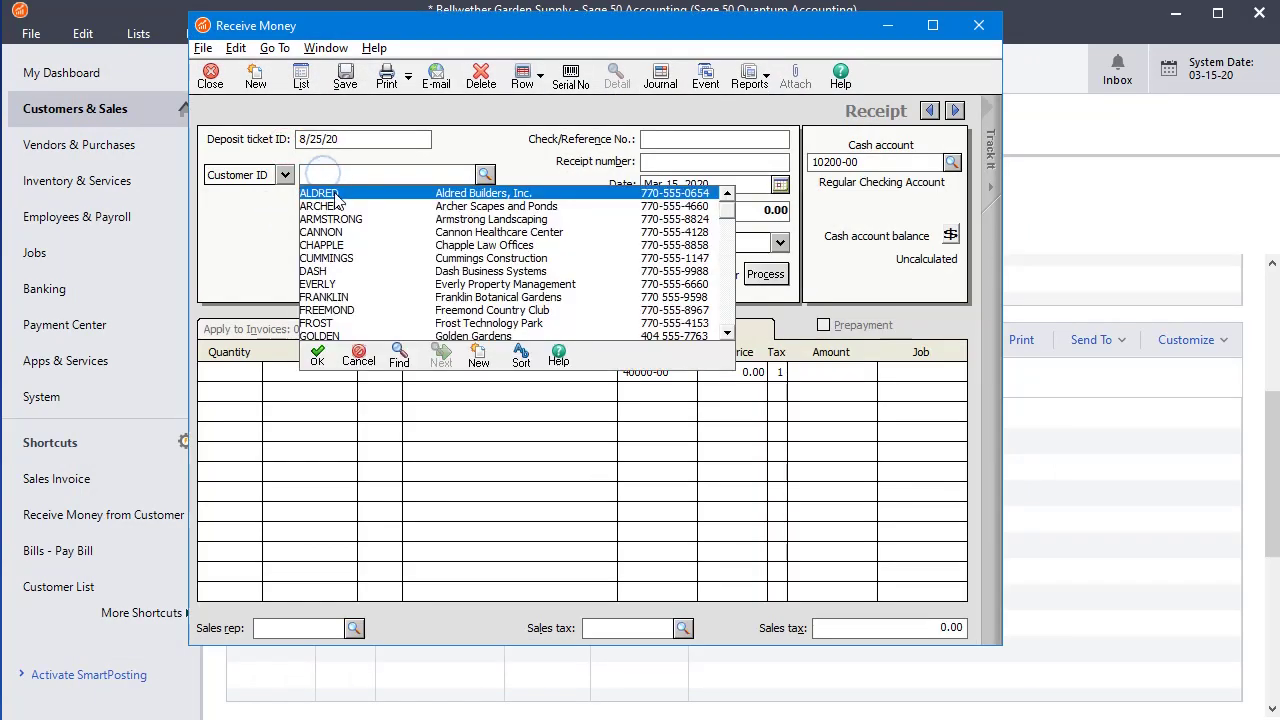
{"action": "double_click", "coordinate": [333, 193]}
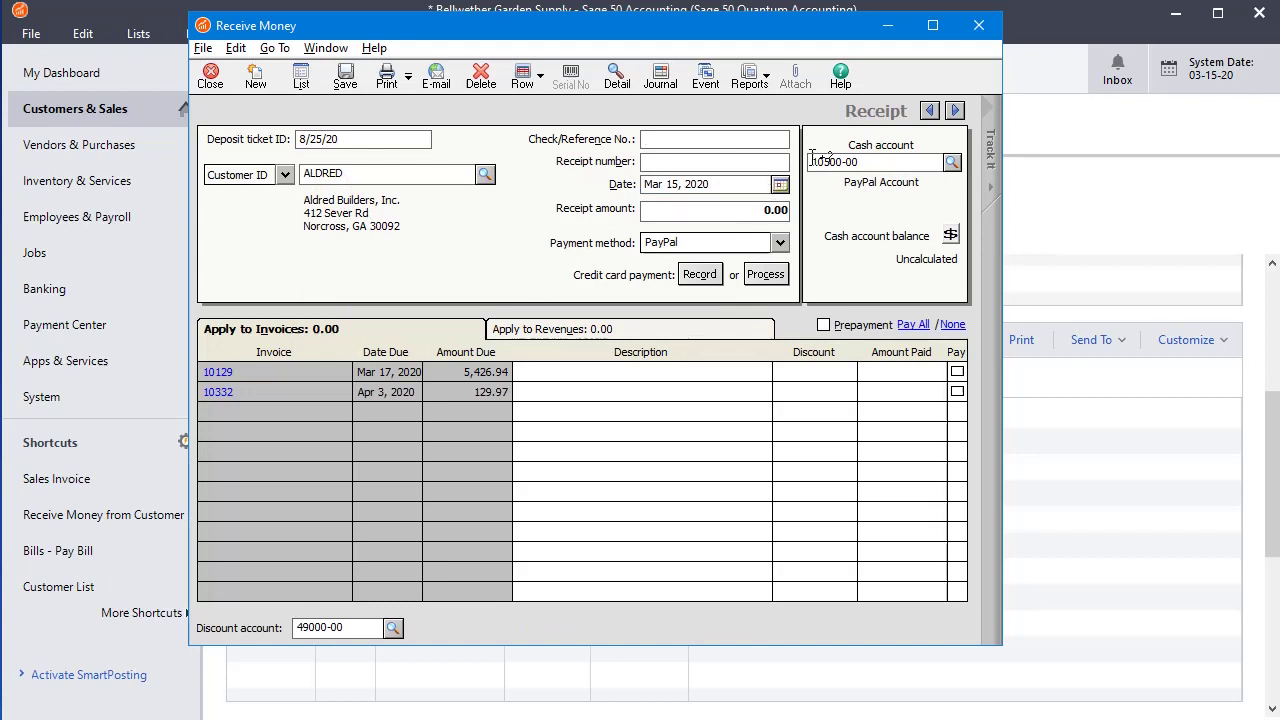